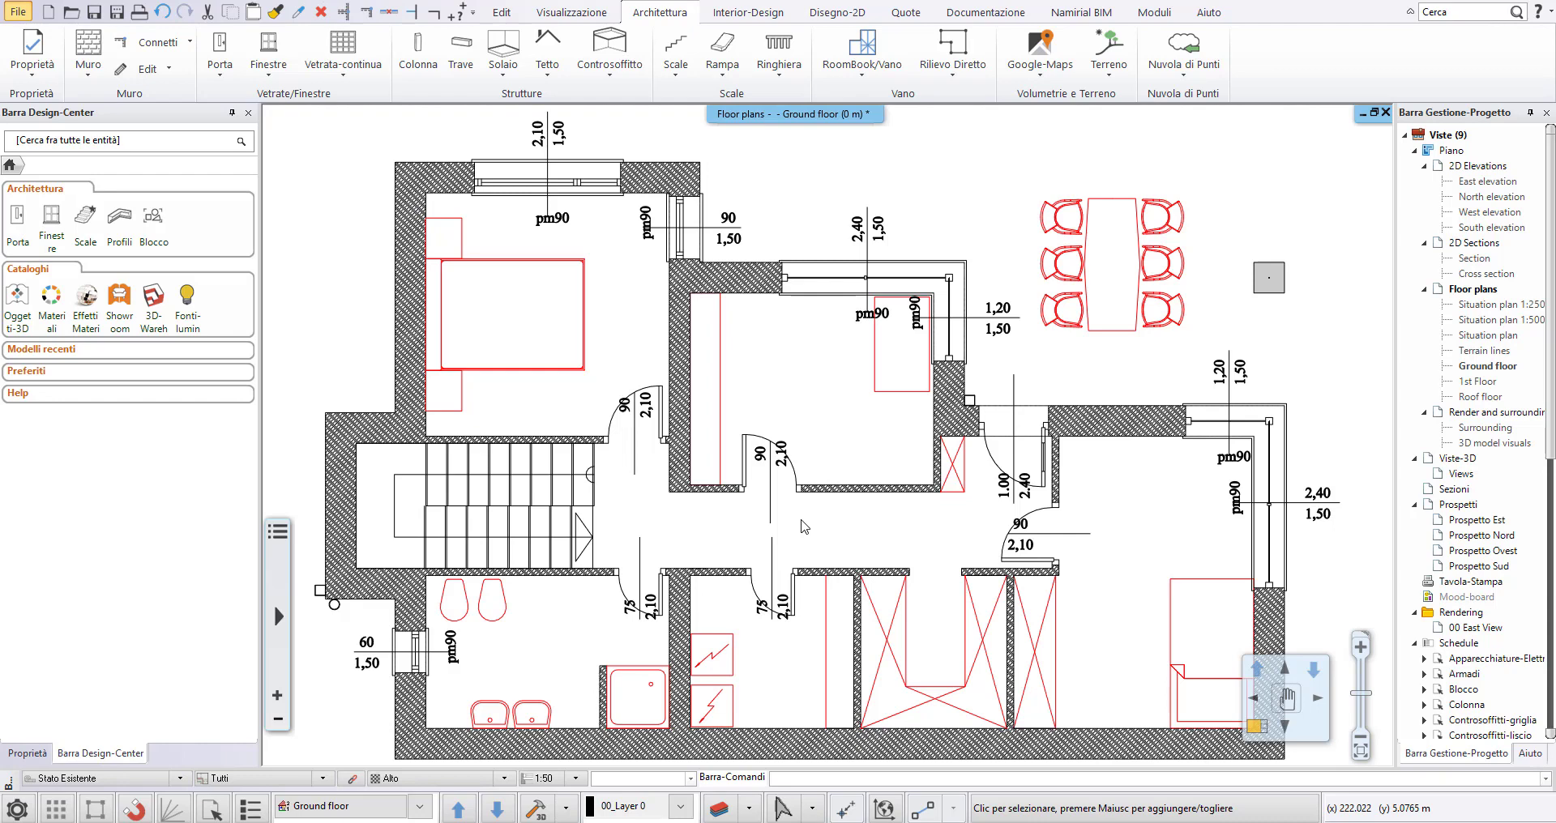
Step: Create a new layer in Gestione Layer and rename it from 'Layer 1' to 'prova00'
click(718, 809)
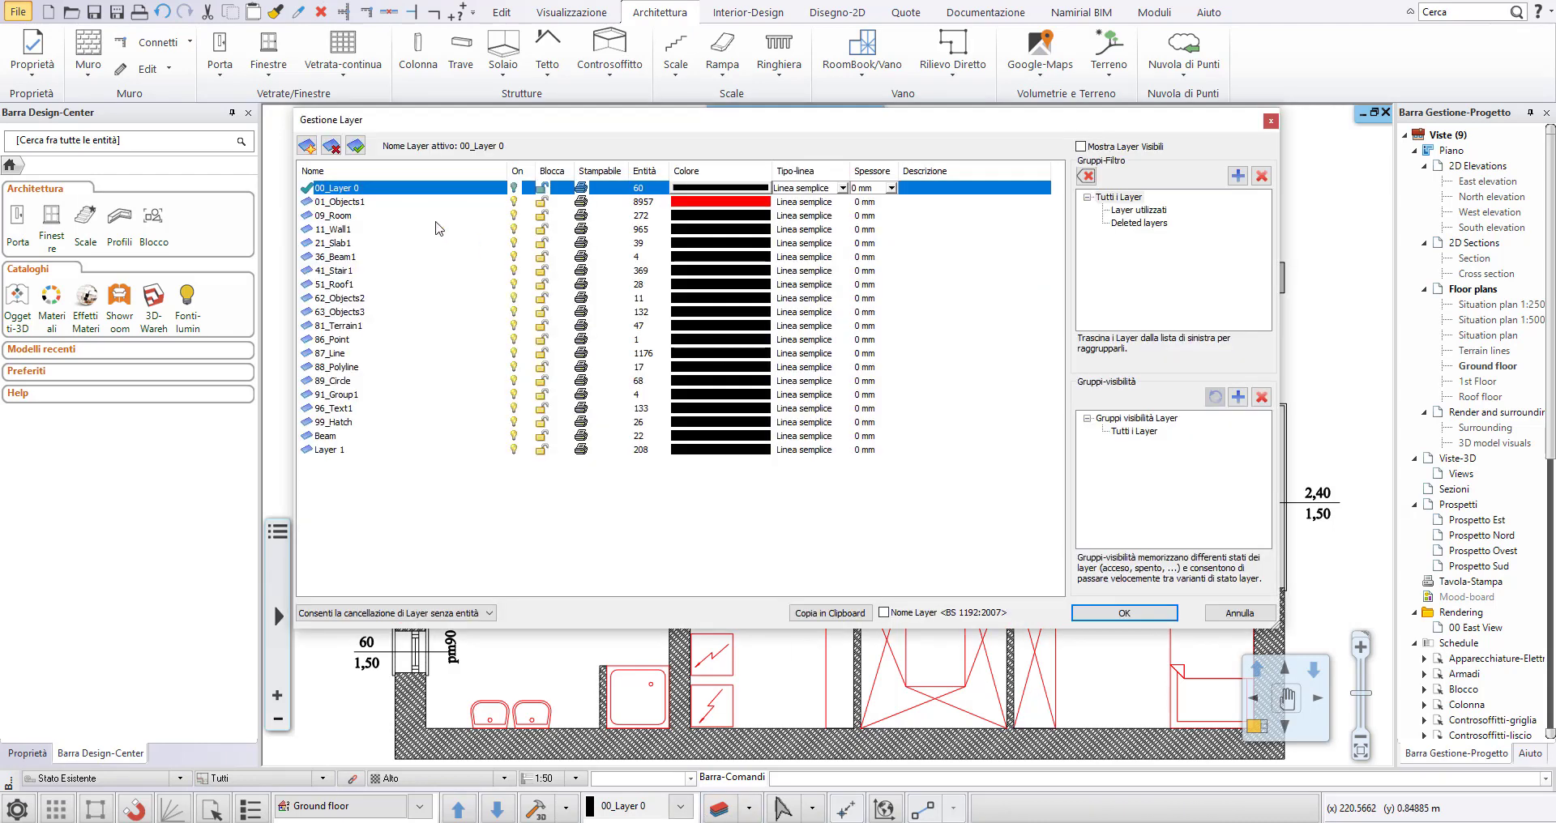
click(308, 146)
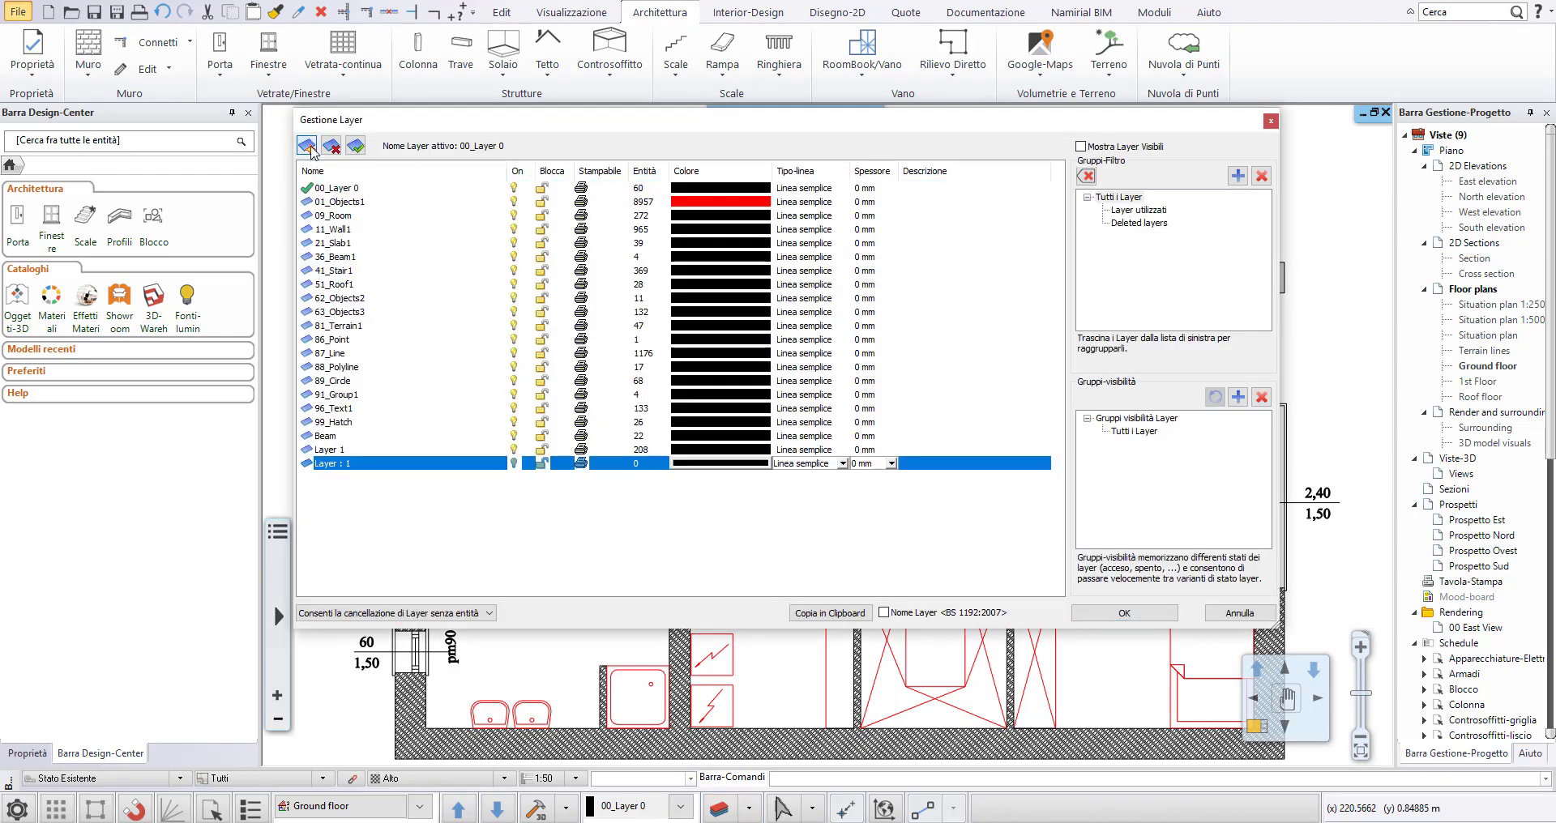
click(343, 464)
drag(343, 465, 315, 476)
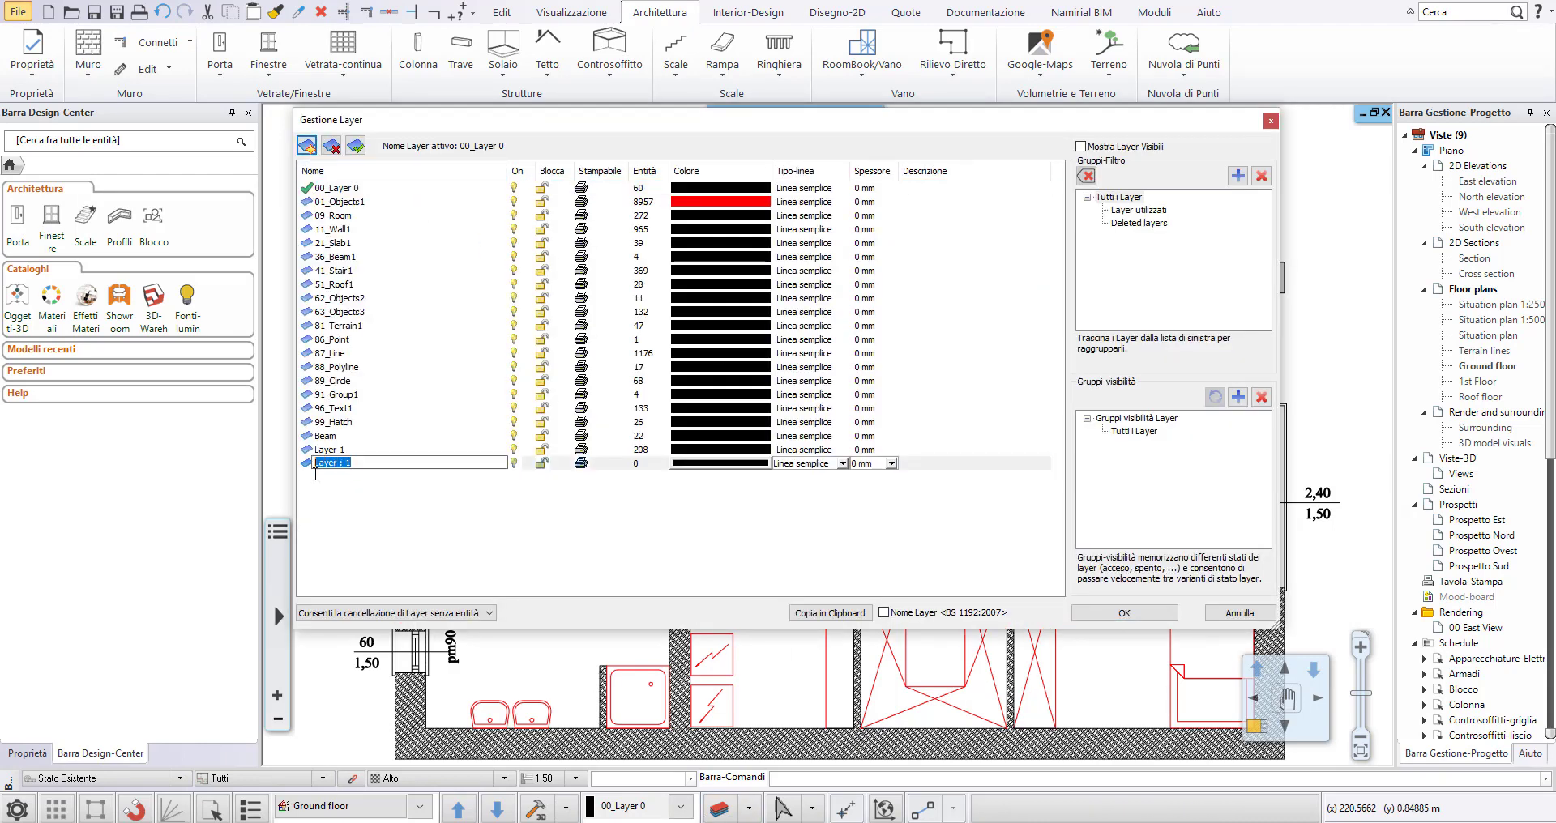
key(BackSpace)
text(rova00)
click(534, 531)
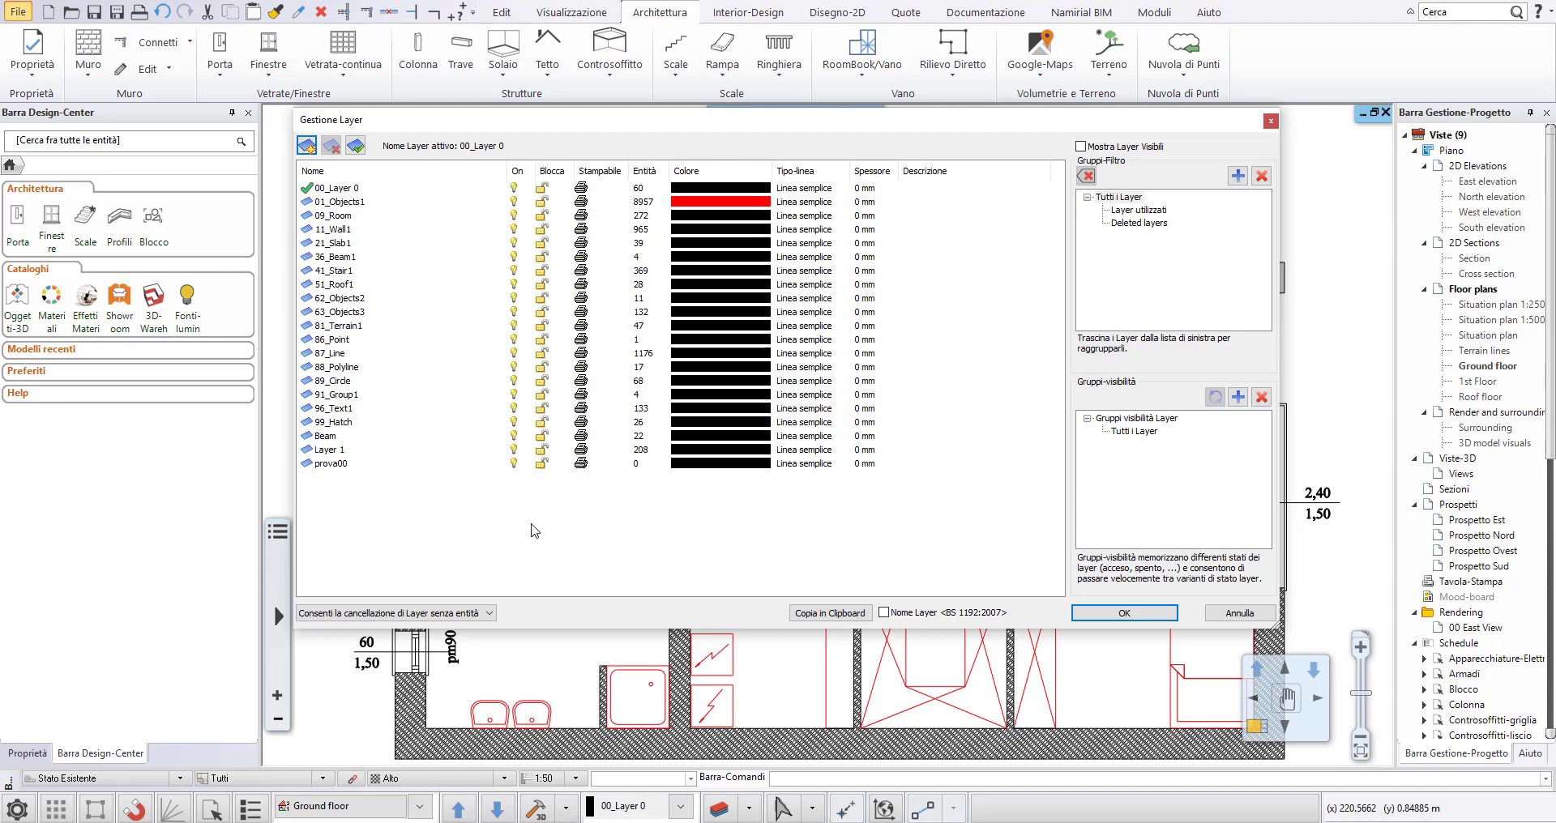
Step: Hide the 01_Objects1 furniture layer and view the plan, then restore the layer to normal
click(516, 206)
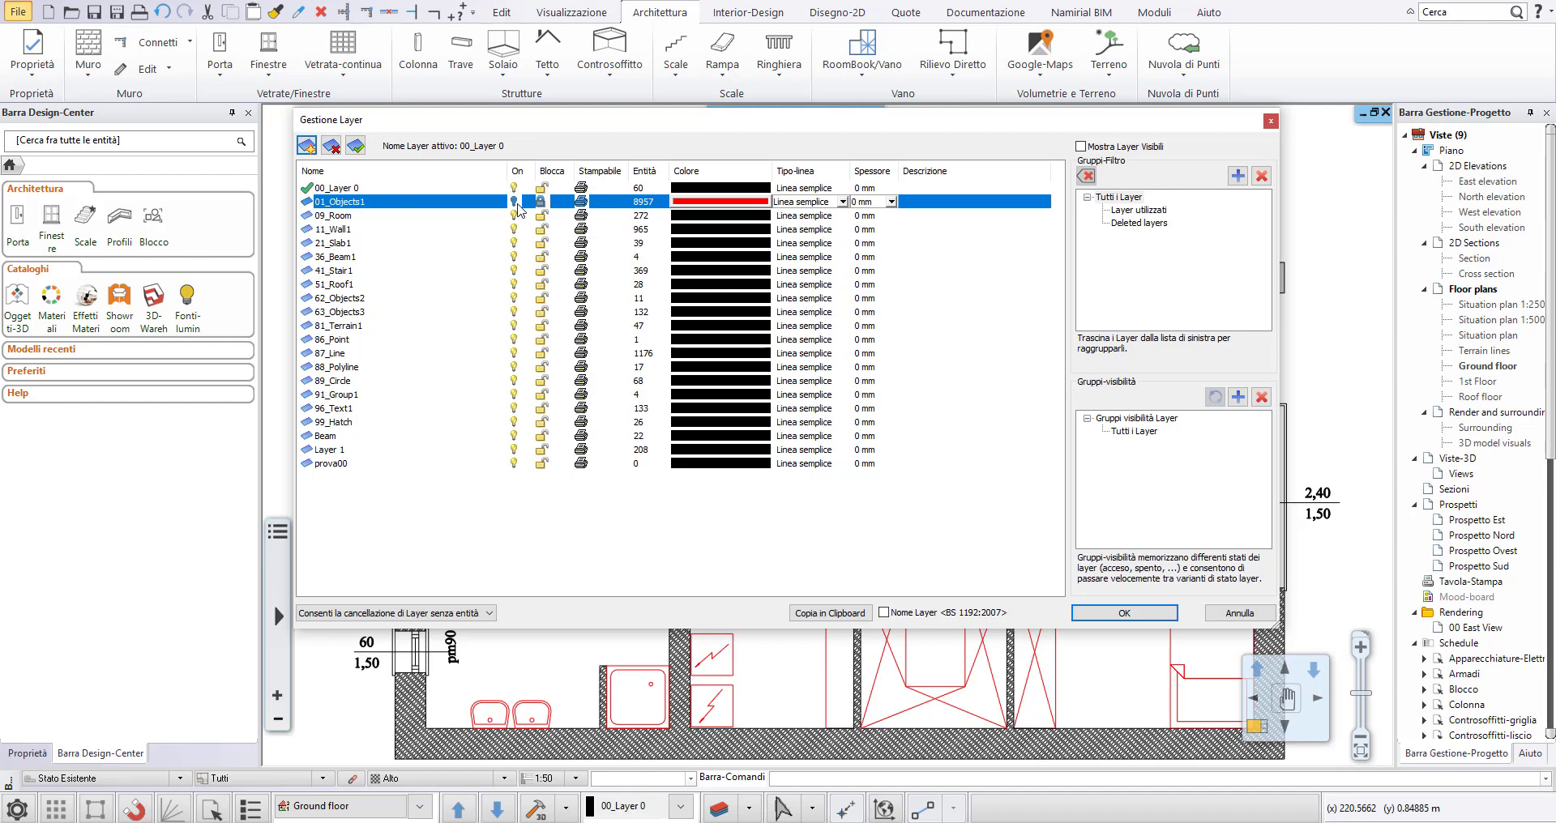
click(1114, 616)
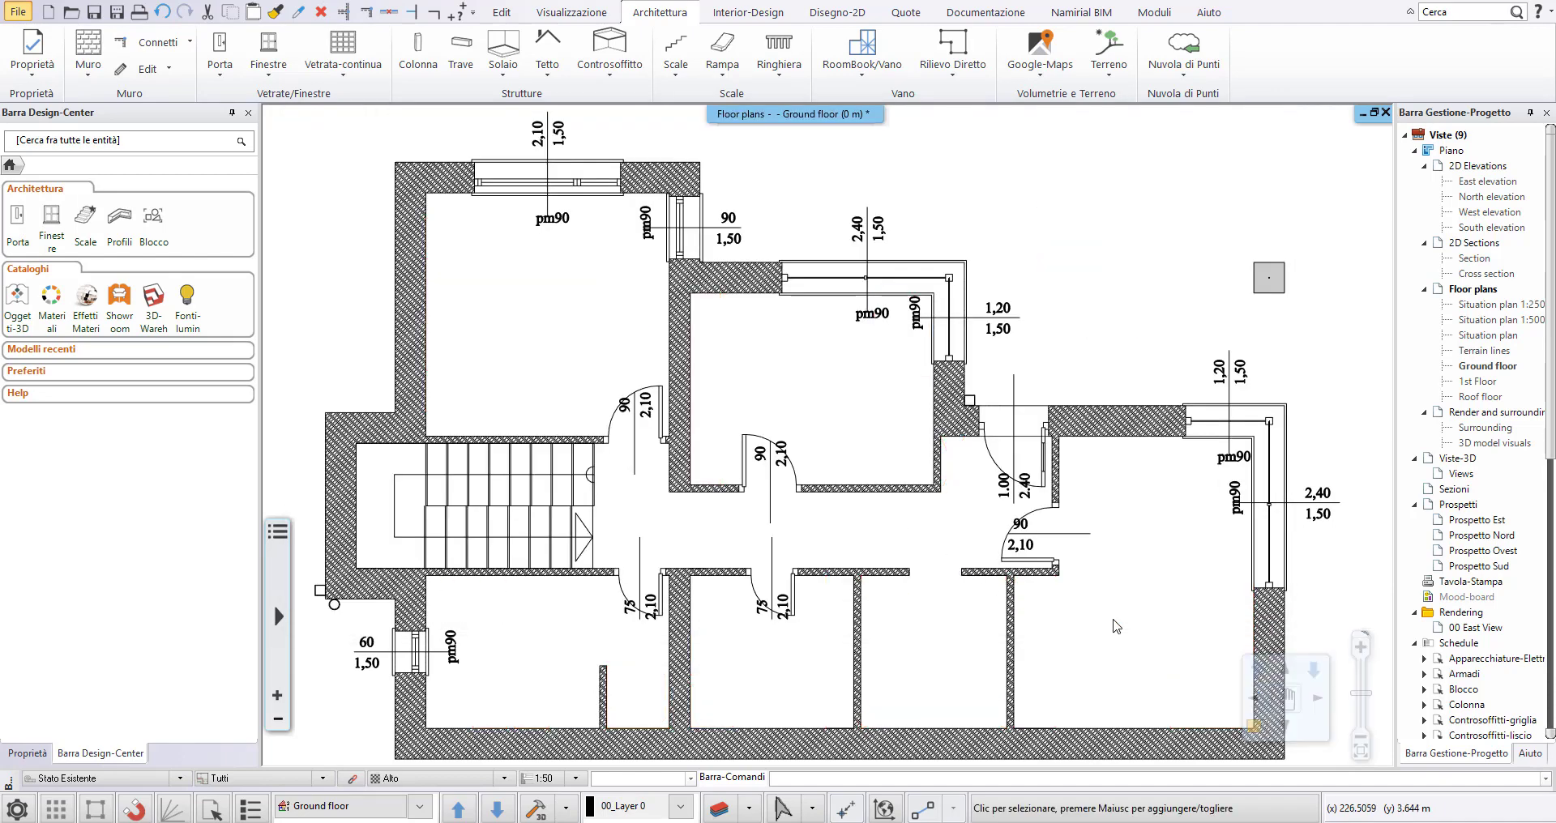
click(719, 810)
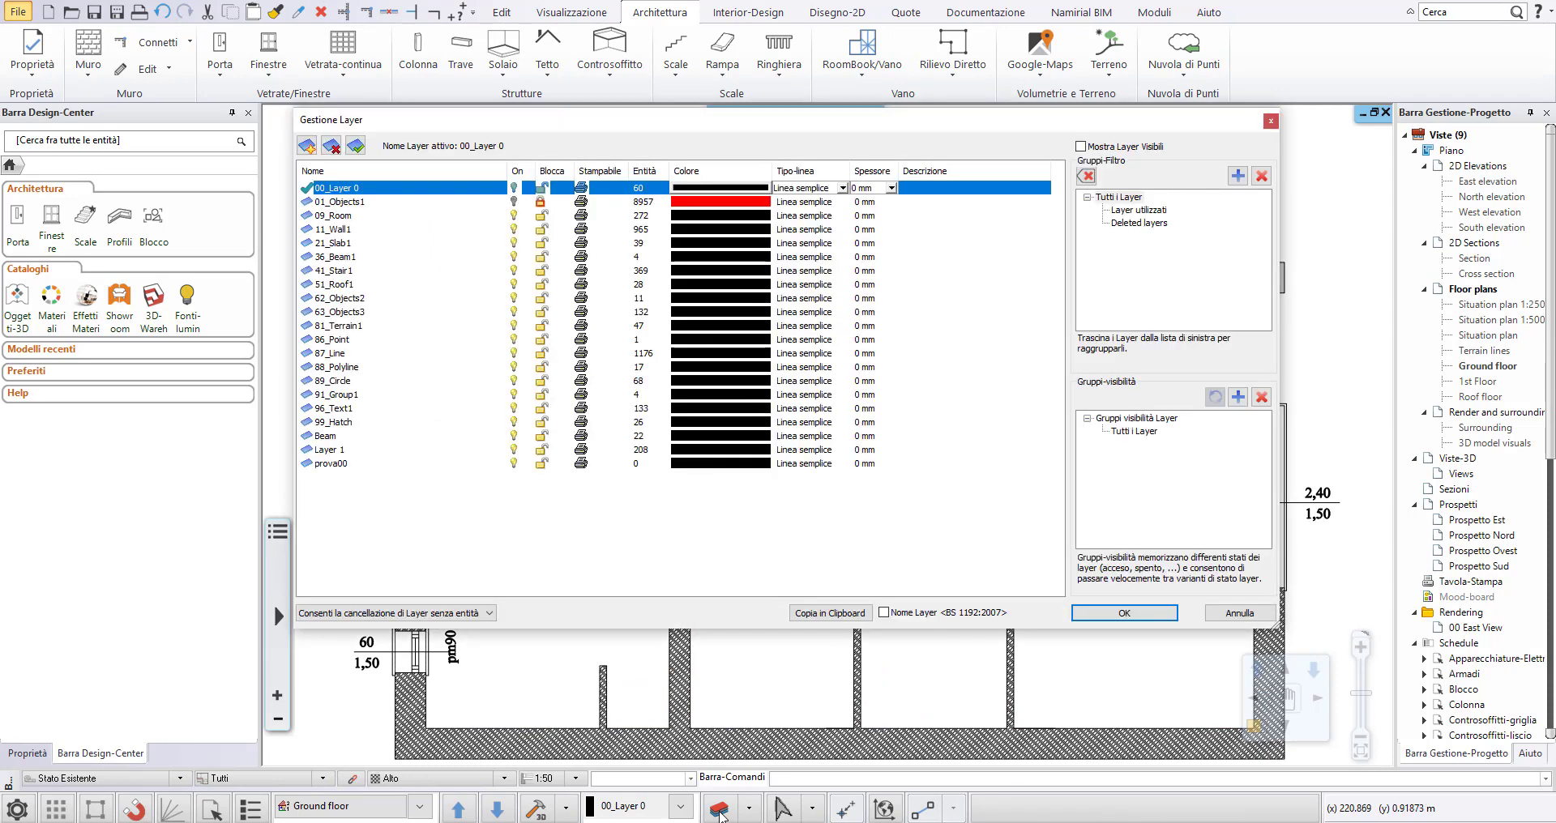
click(517, 206)
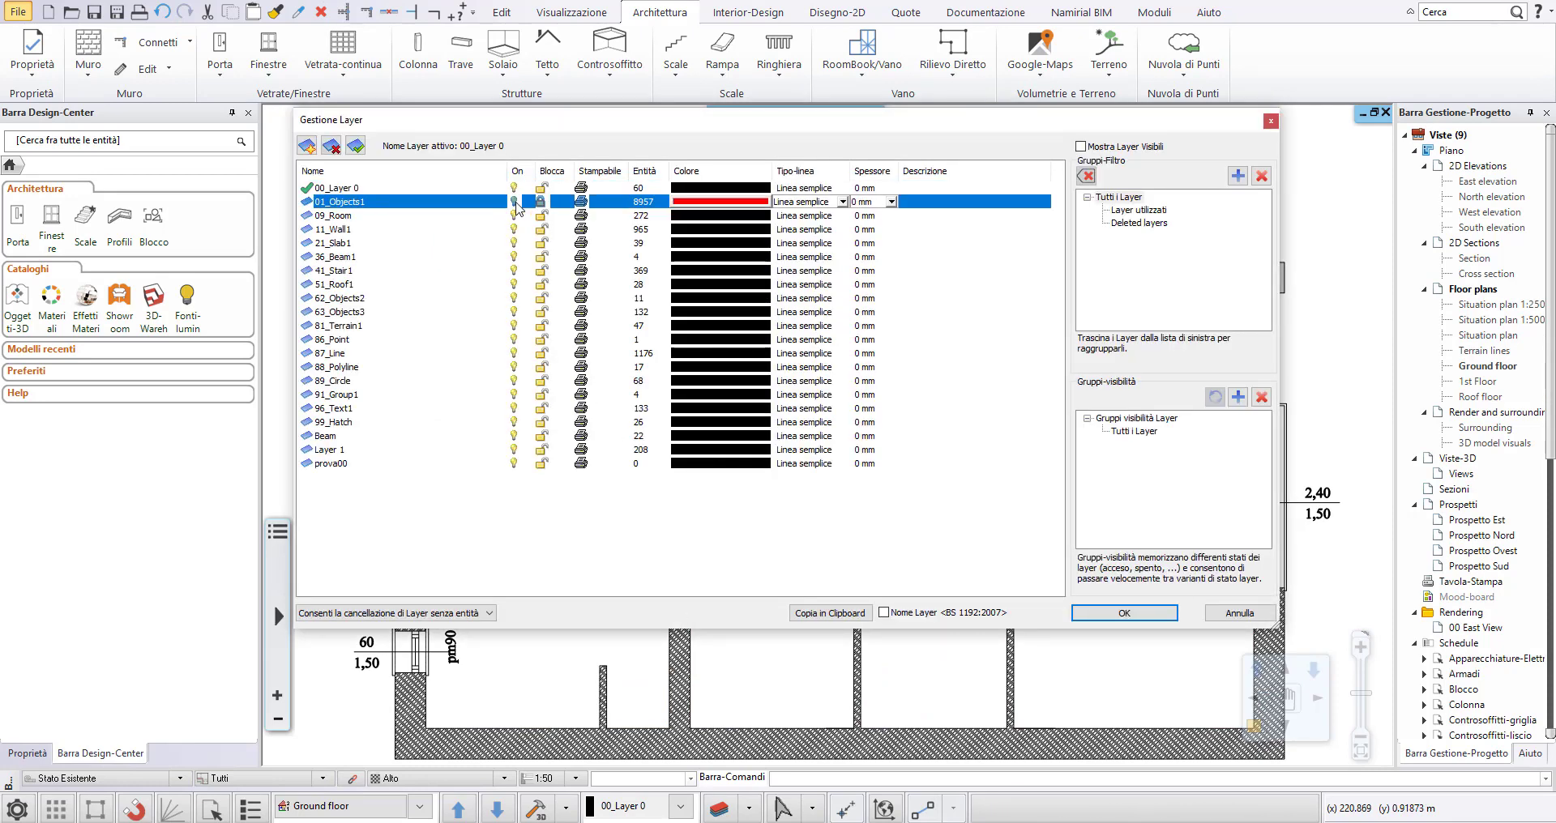
click(581, 529)
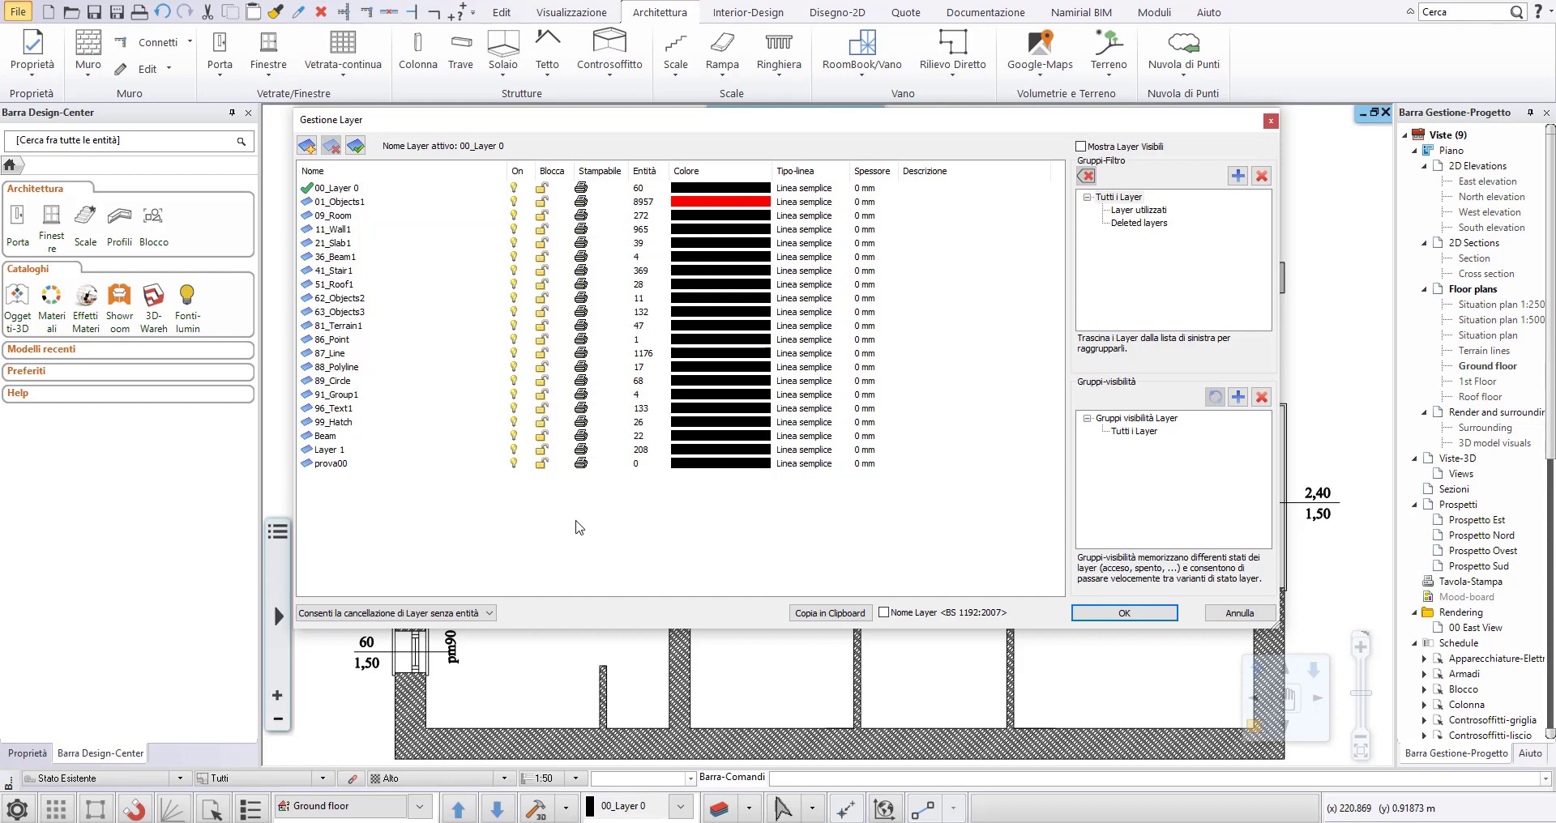
click(543, 201)
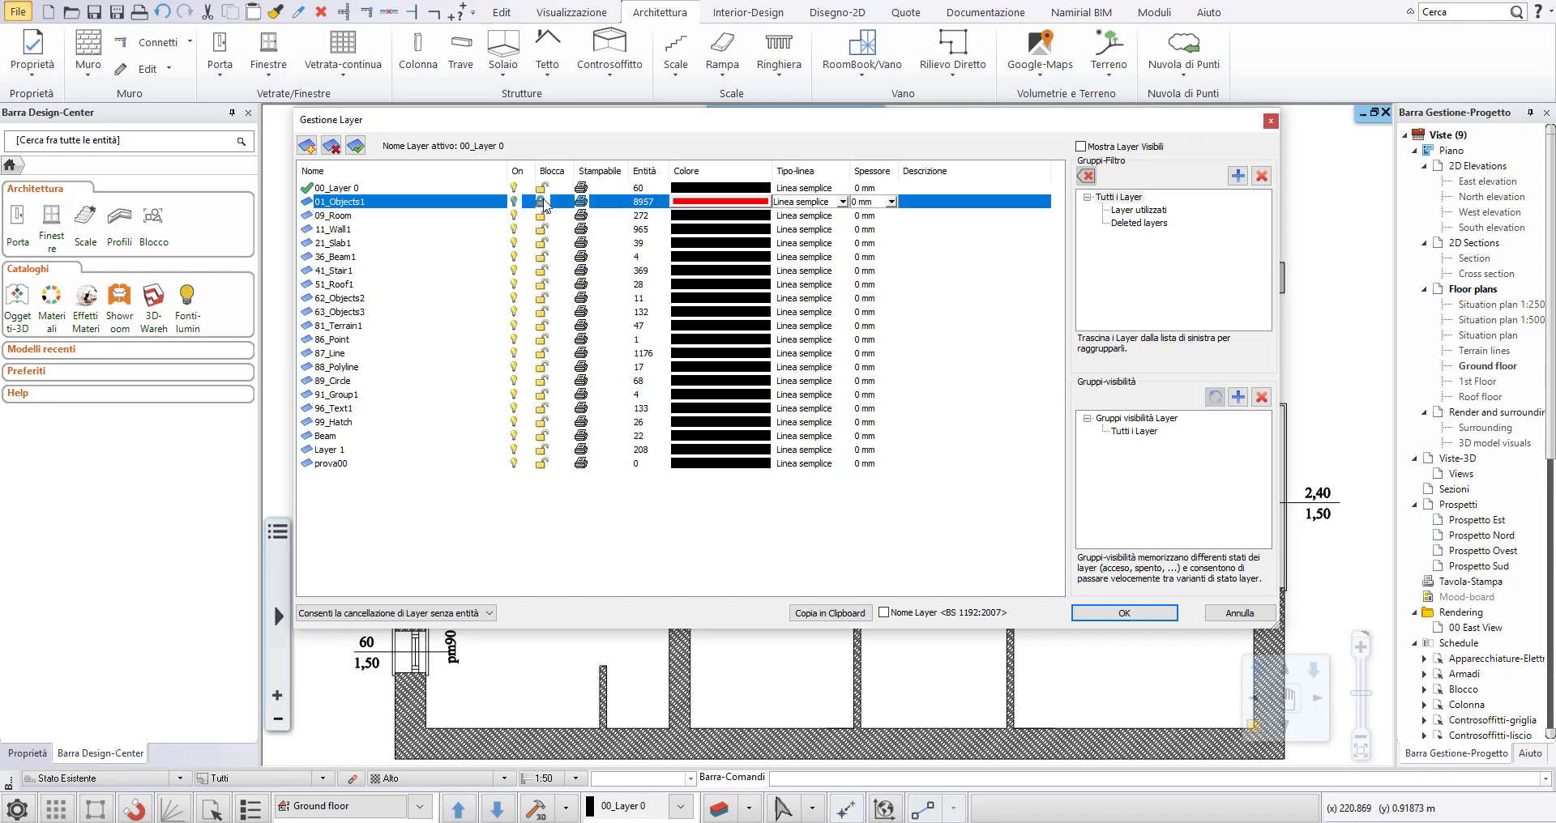
click(1122, 614)
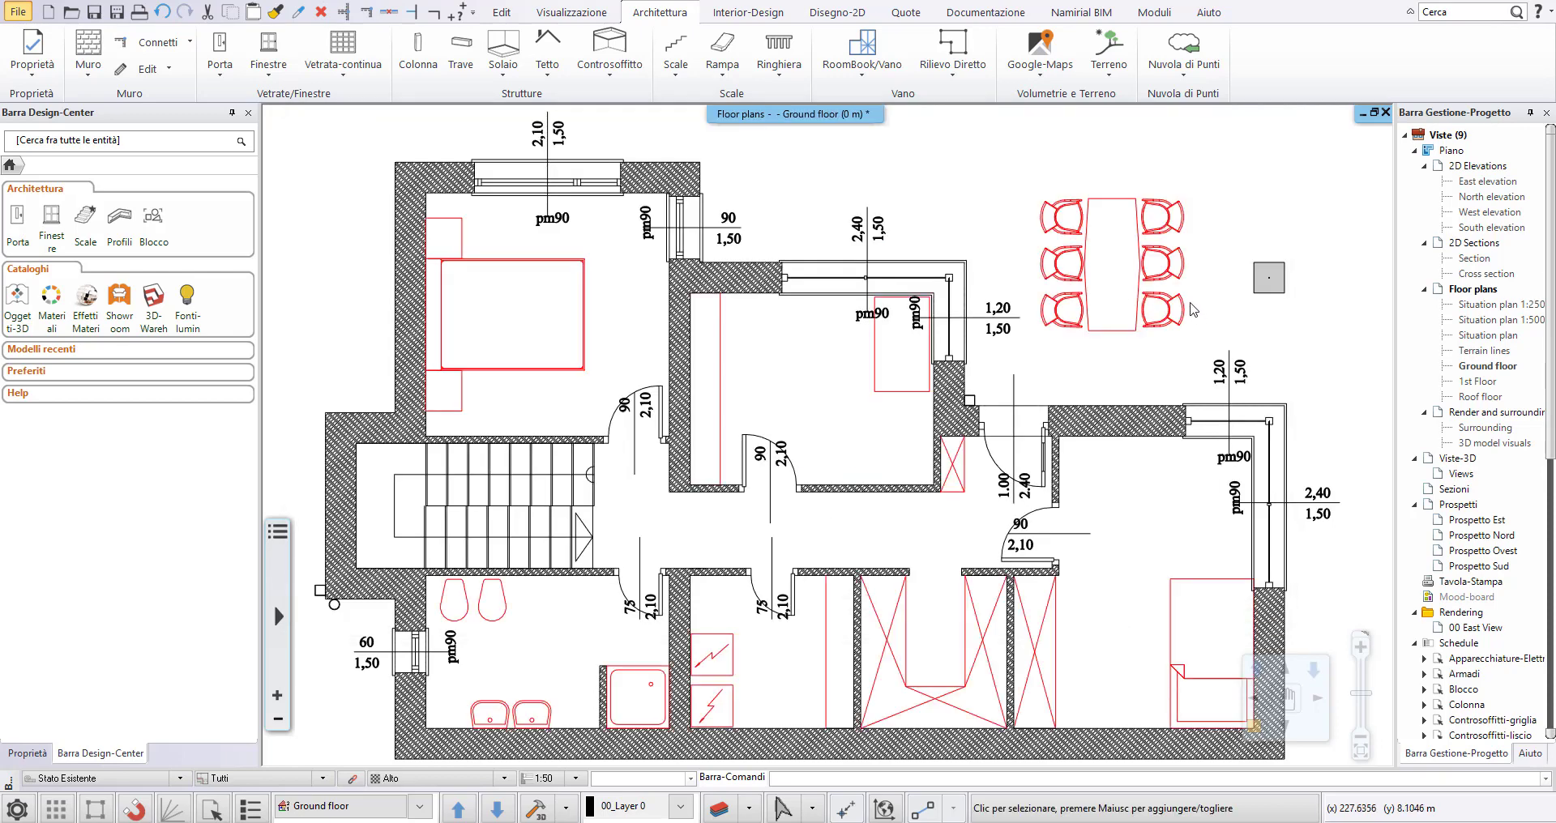
Step: Window-select the dining furniture, then check the 01_Objects1 layer in Gestione Layer
scroll(1191, 314, up, 2)
scroll(964, 435, up, 1)
click(964, 435)
click(579, 195)
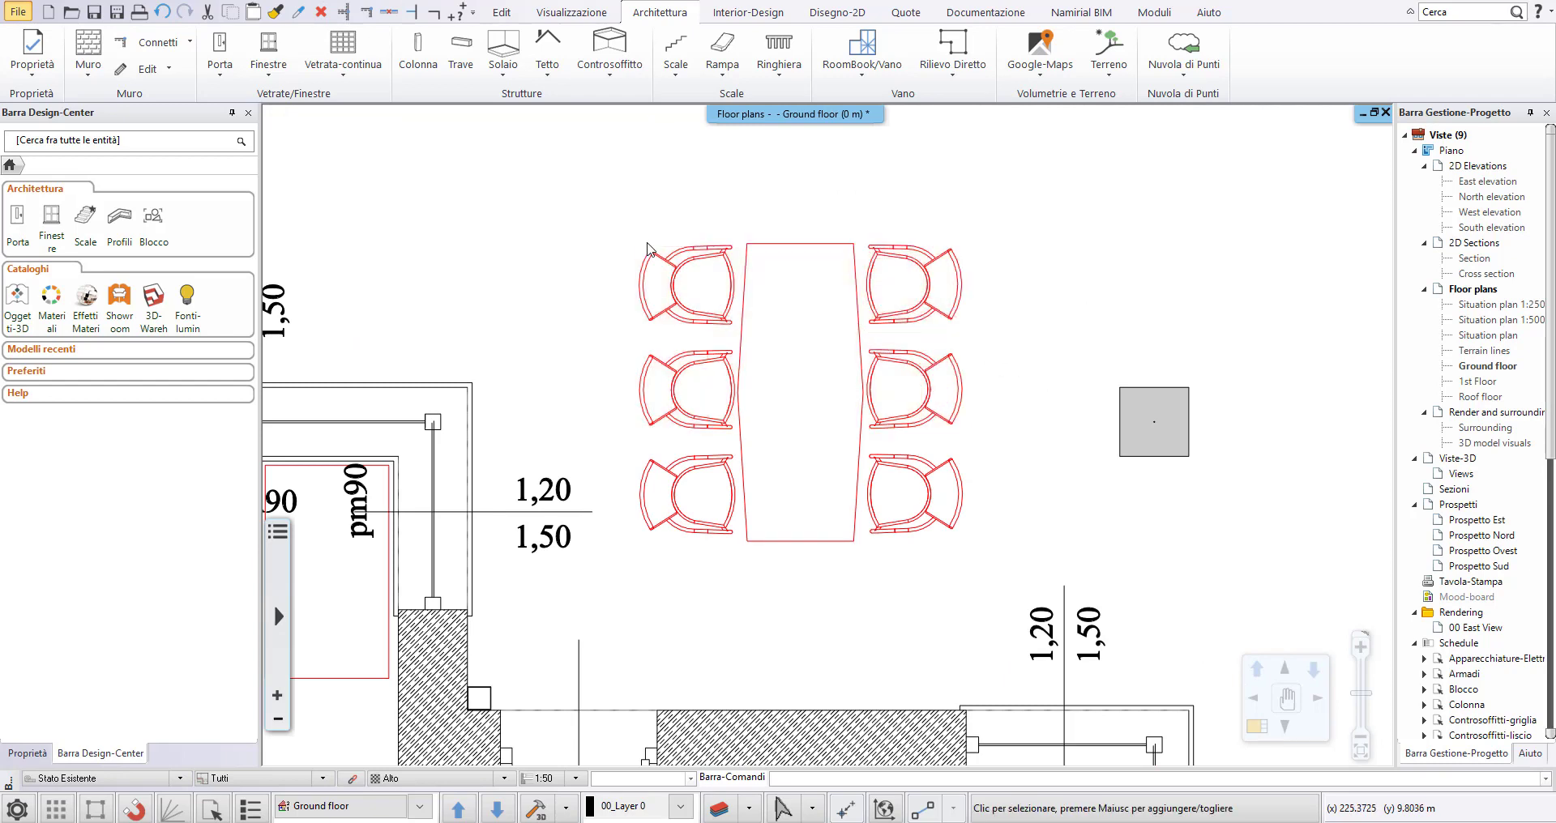
click(905, 552)
click(624, 318)
scroll(596, 357, down, 3)
click(590, 805)
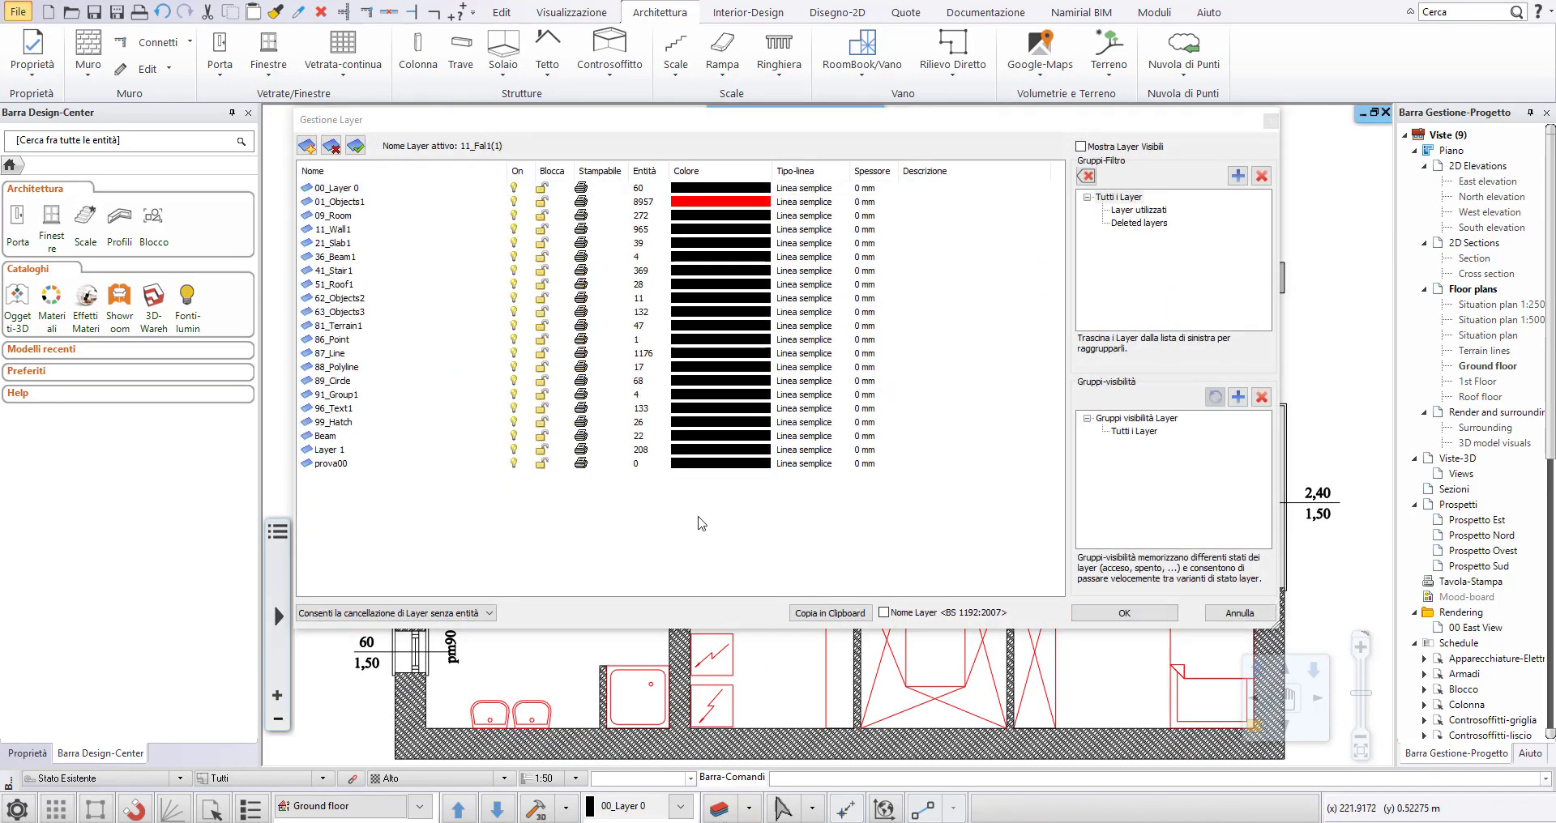
click(581, 208)
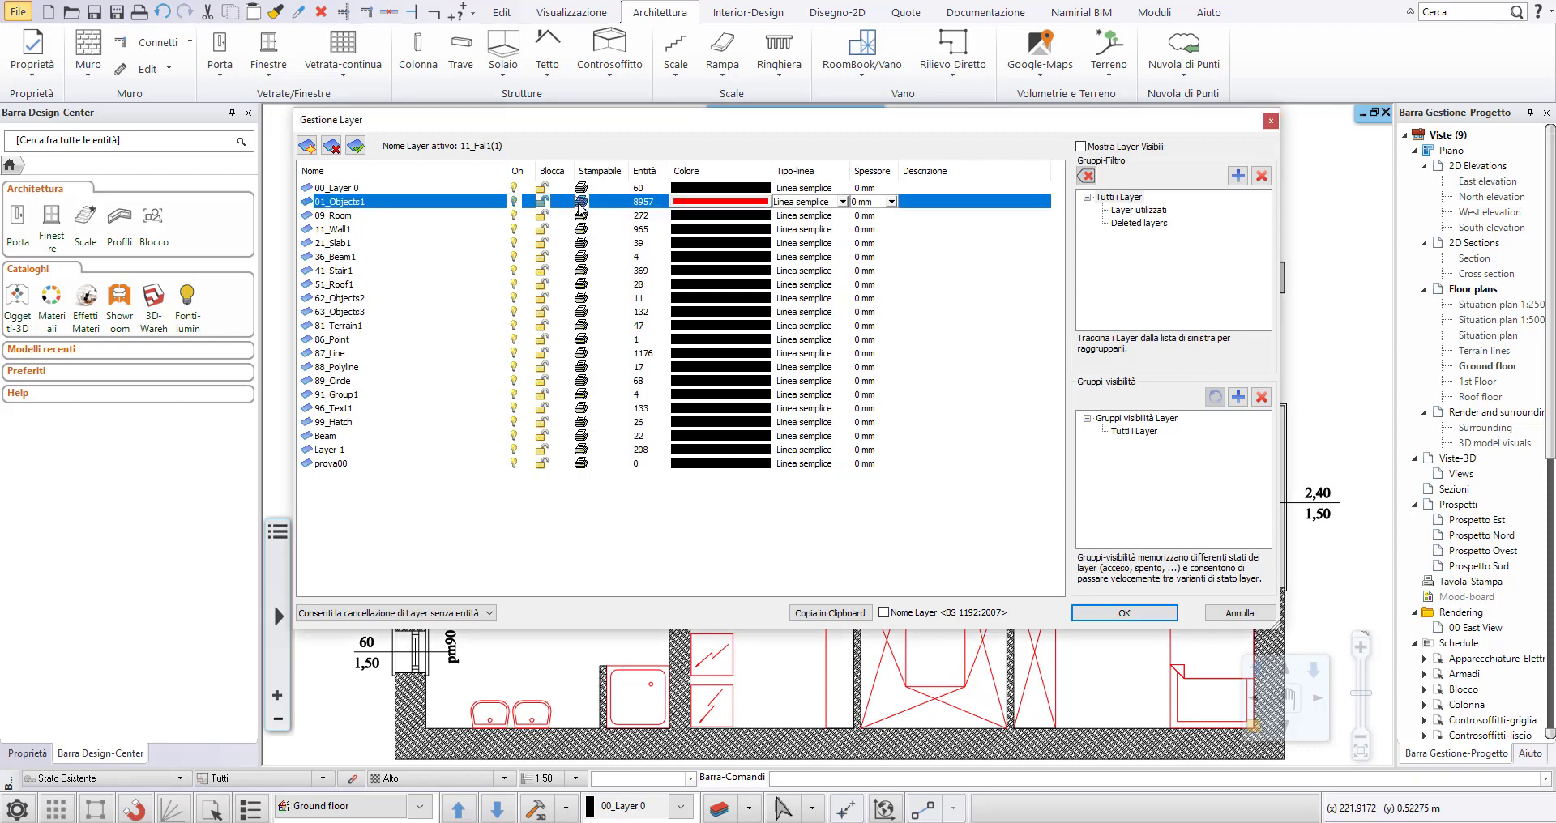
click(640, 527)
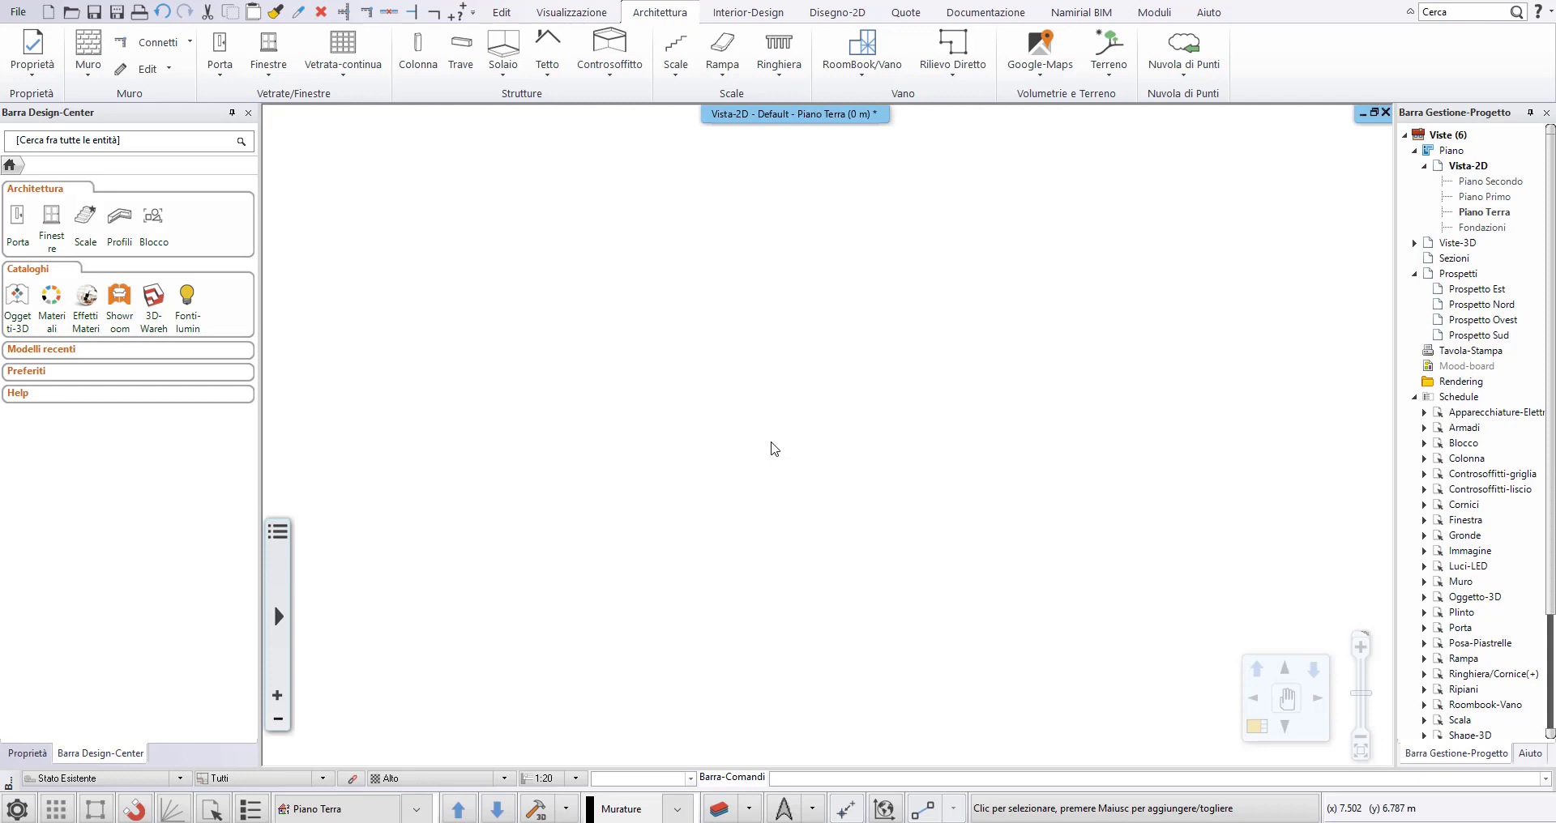
Step: Draw a straight 0.3 m horizontal wall on the empty Piano Terra plan and select it
click(81, 45)
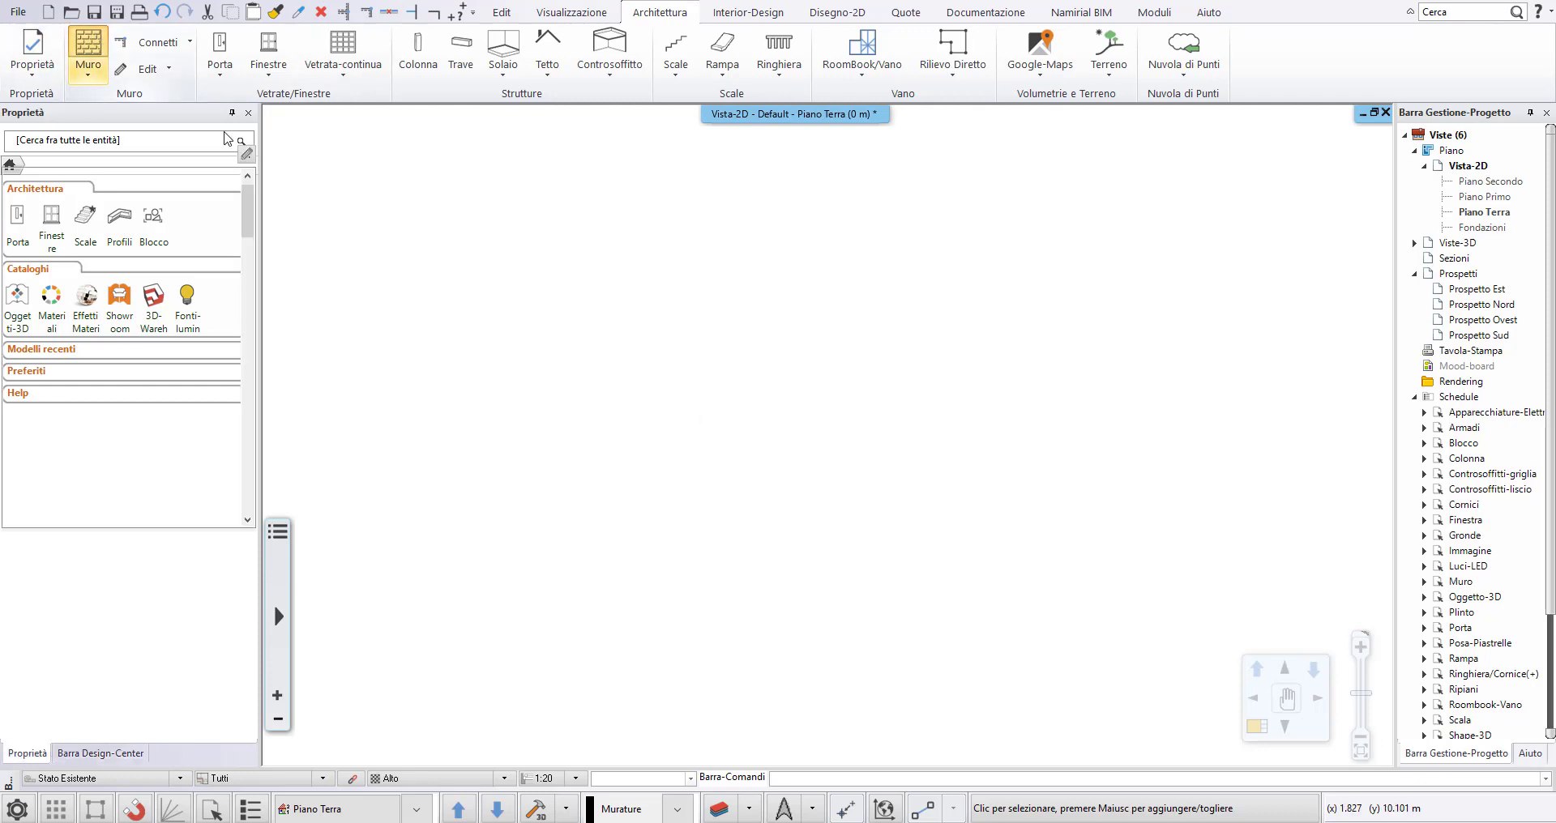
click(608, 342)
click(1159, 342)
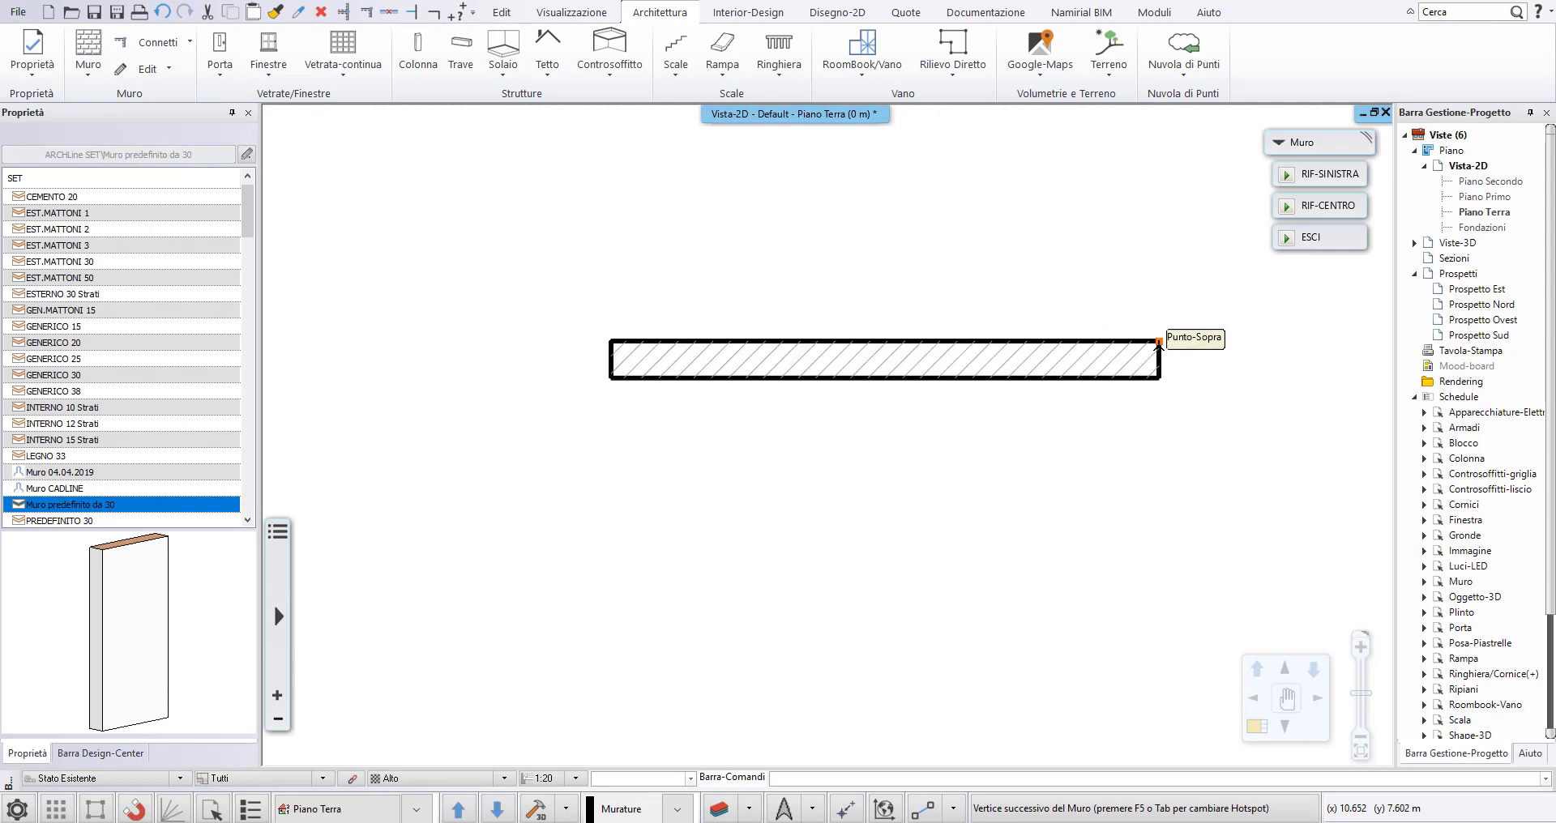
key(Escape)
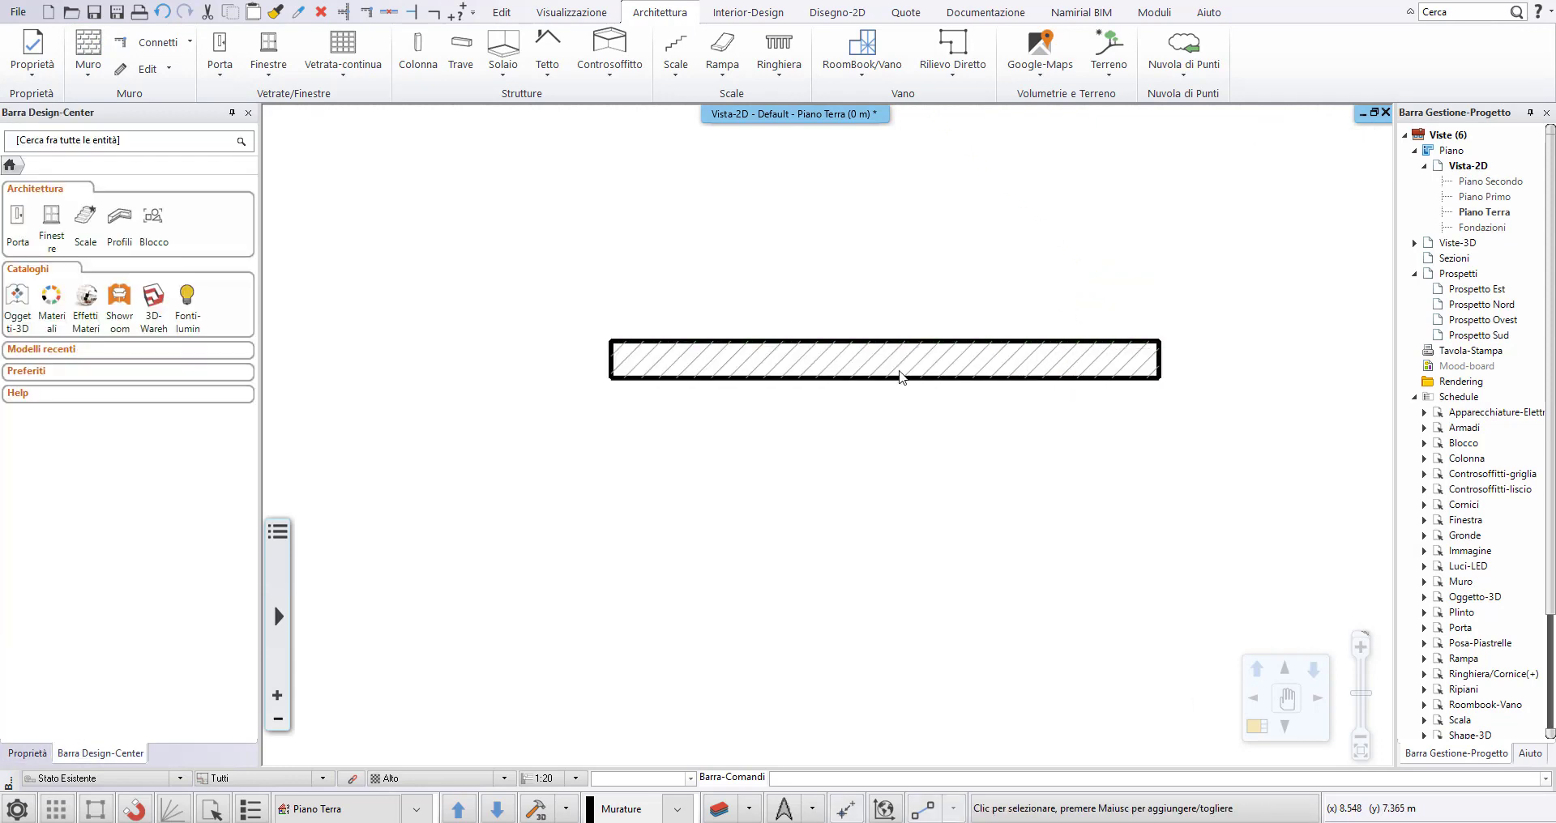
click(903, 368)
Step: Put the wall on the MURO layer, with line thickness and colour following the layer
click(936, 431)
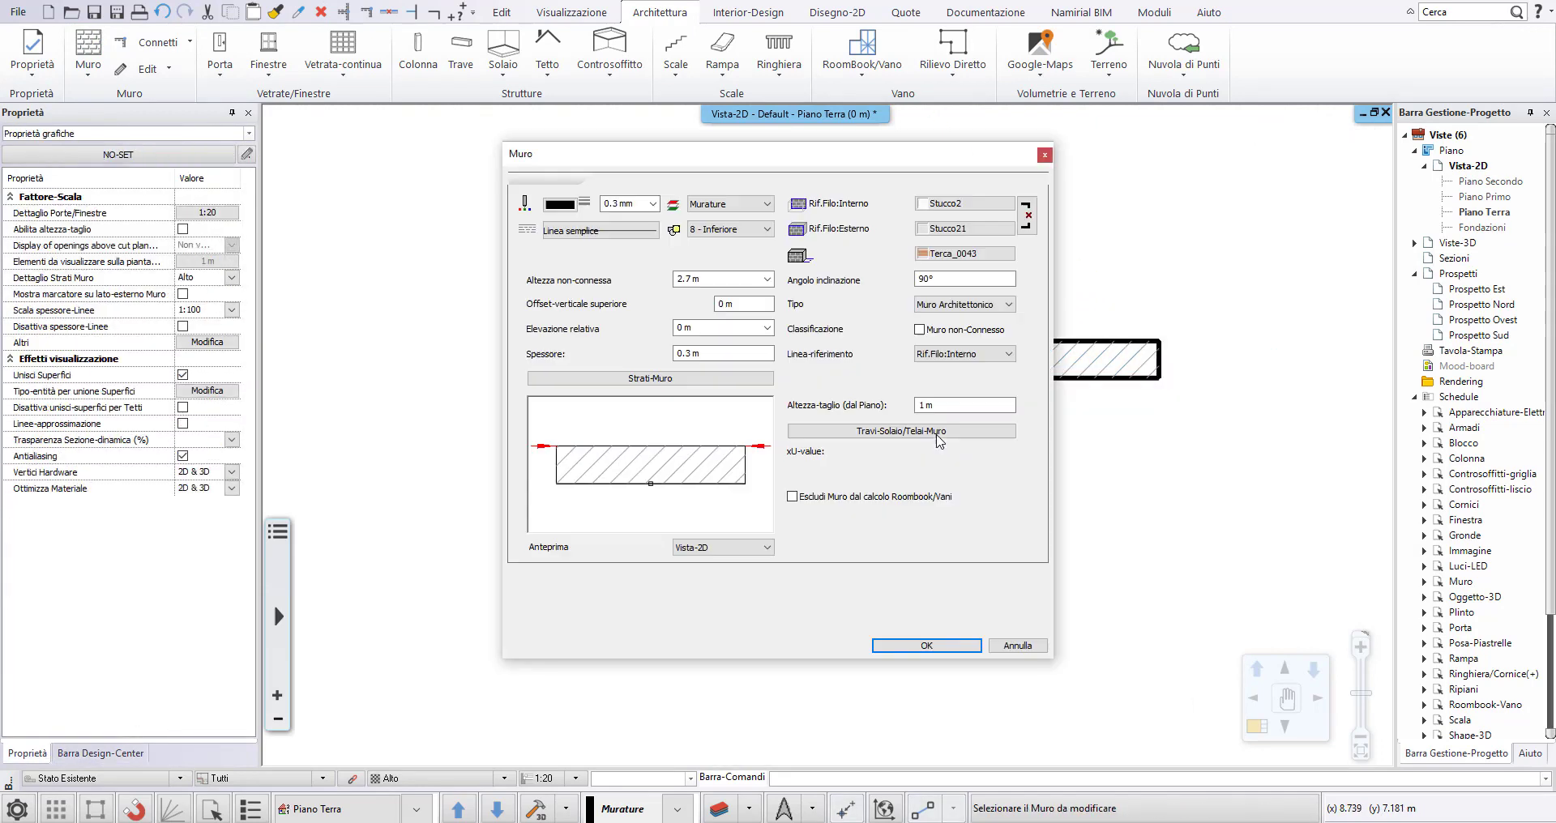
click(725, 203)
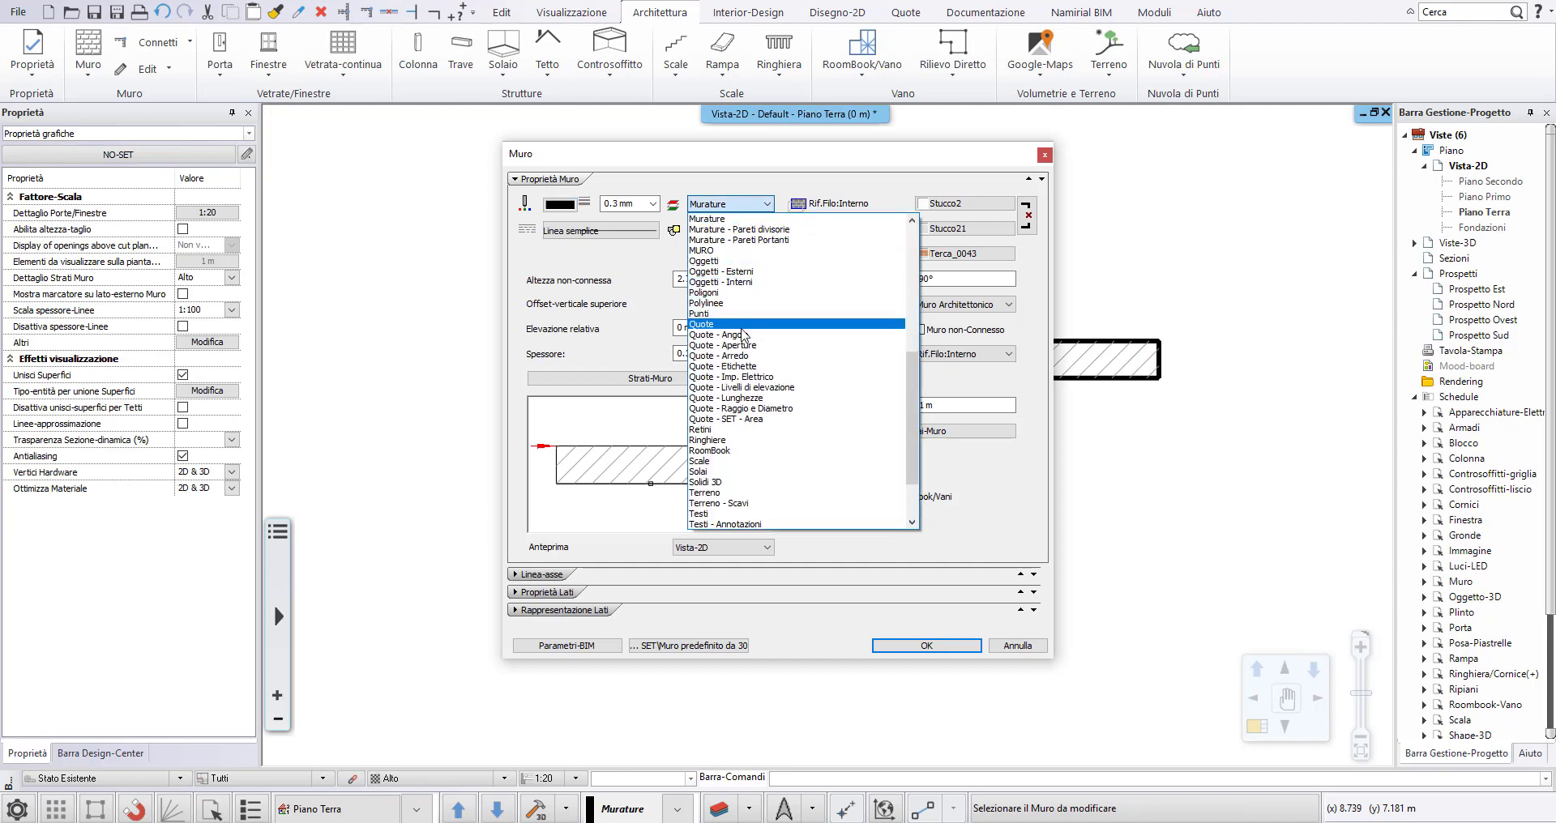
scroll(742, 365, down, 1)
scroll(736, 351, up, 2)
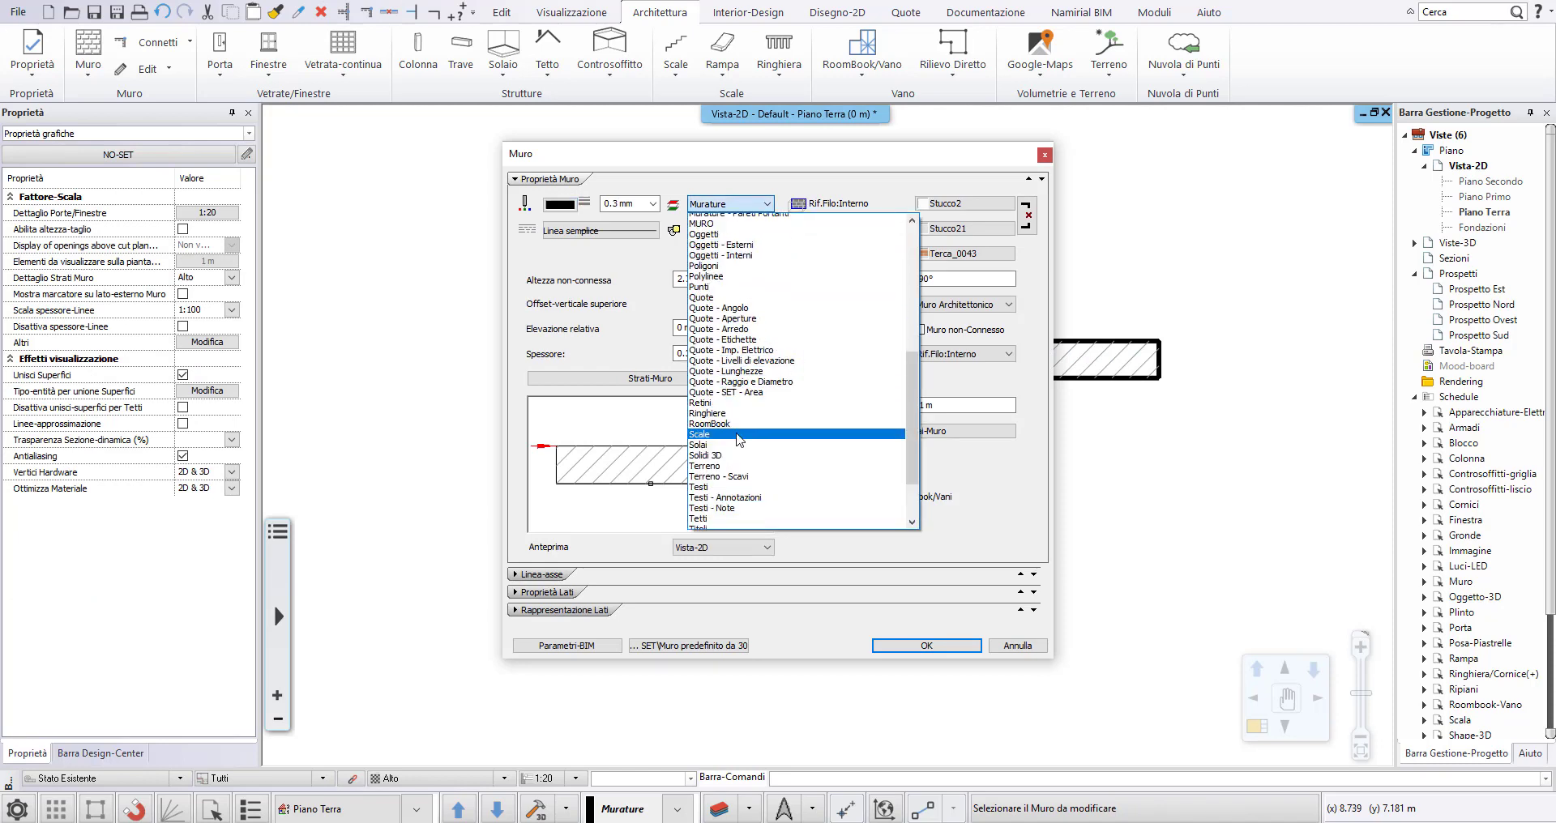
click(730, 282)
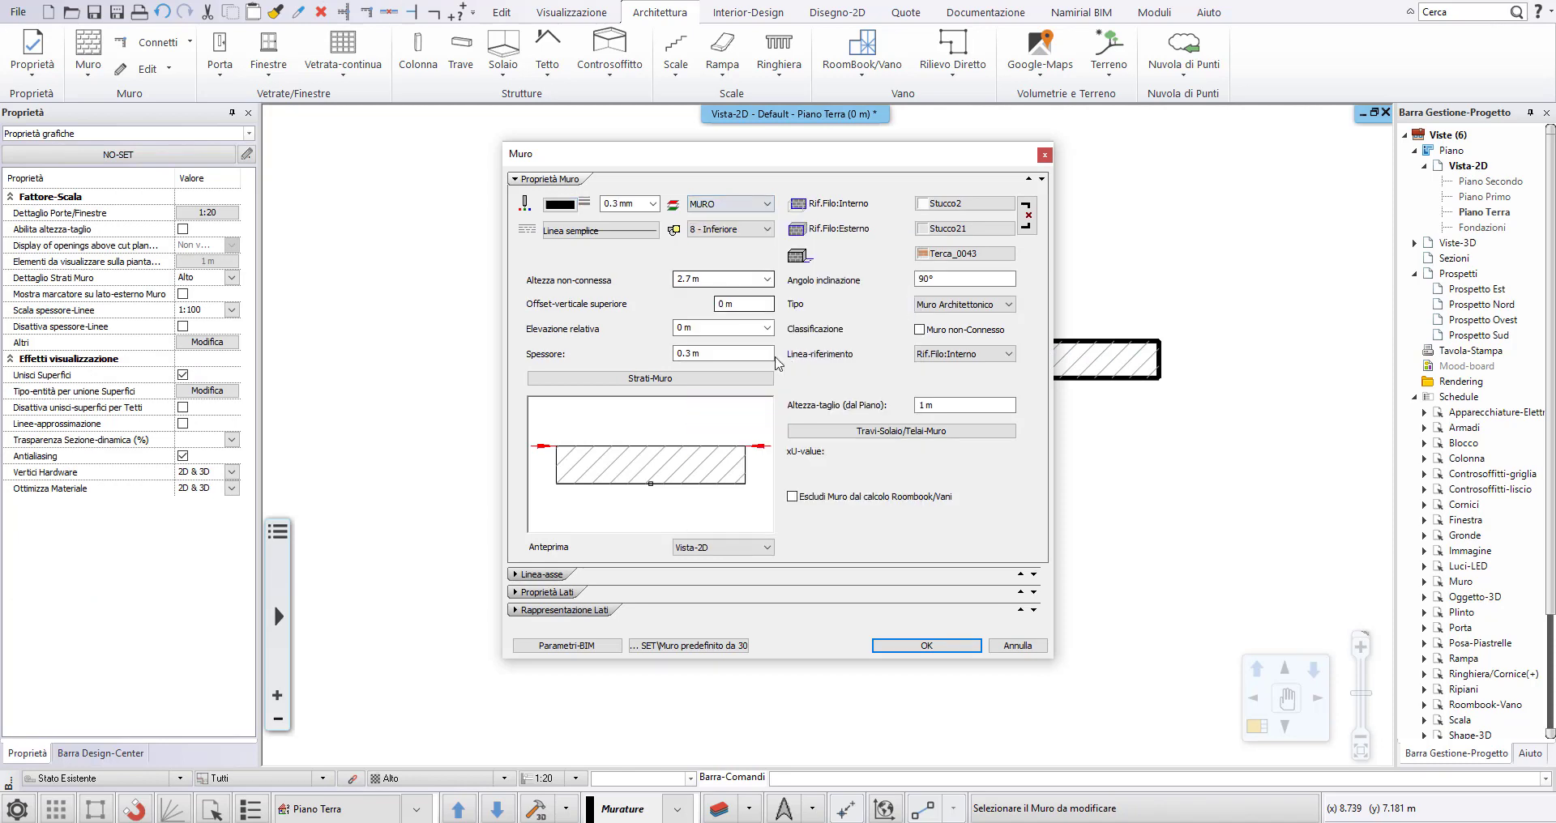
click(653, 207)
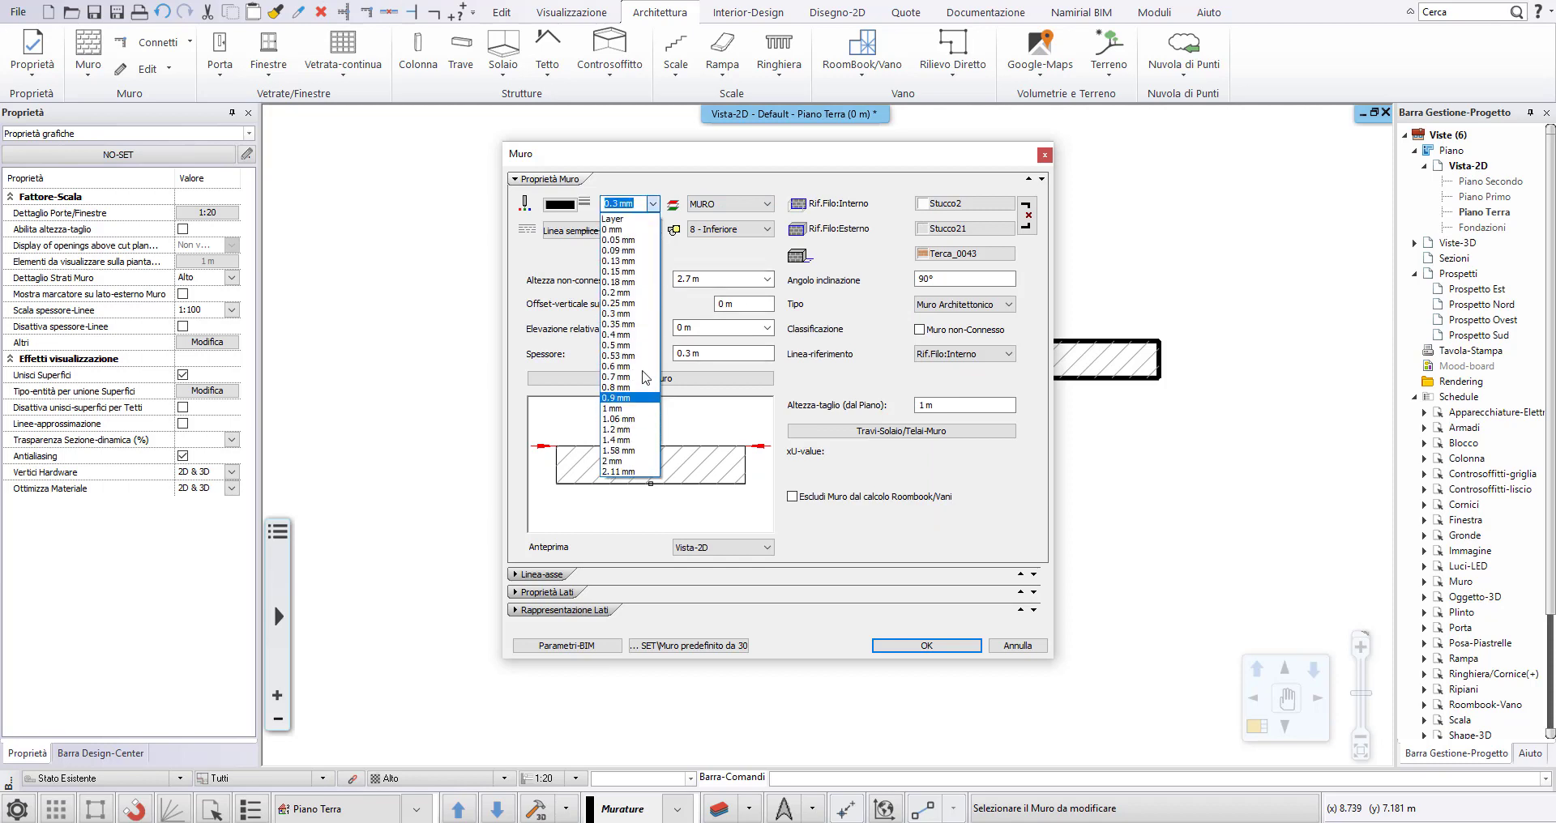
click(616, 218)
click(561, 205)
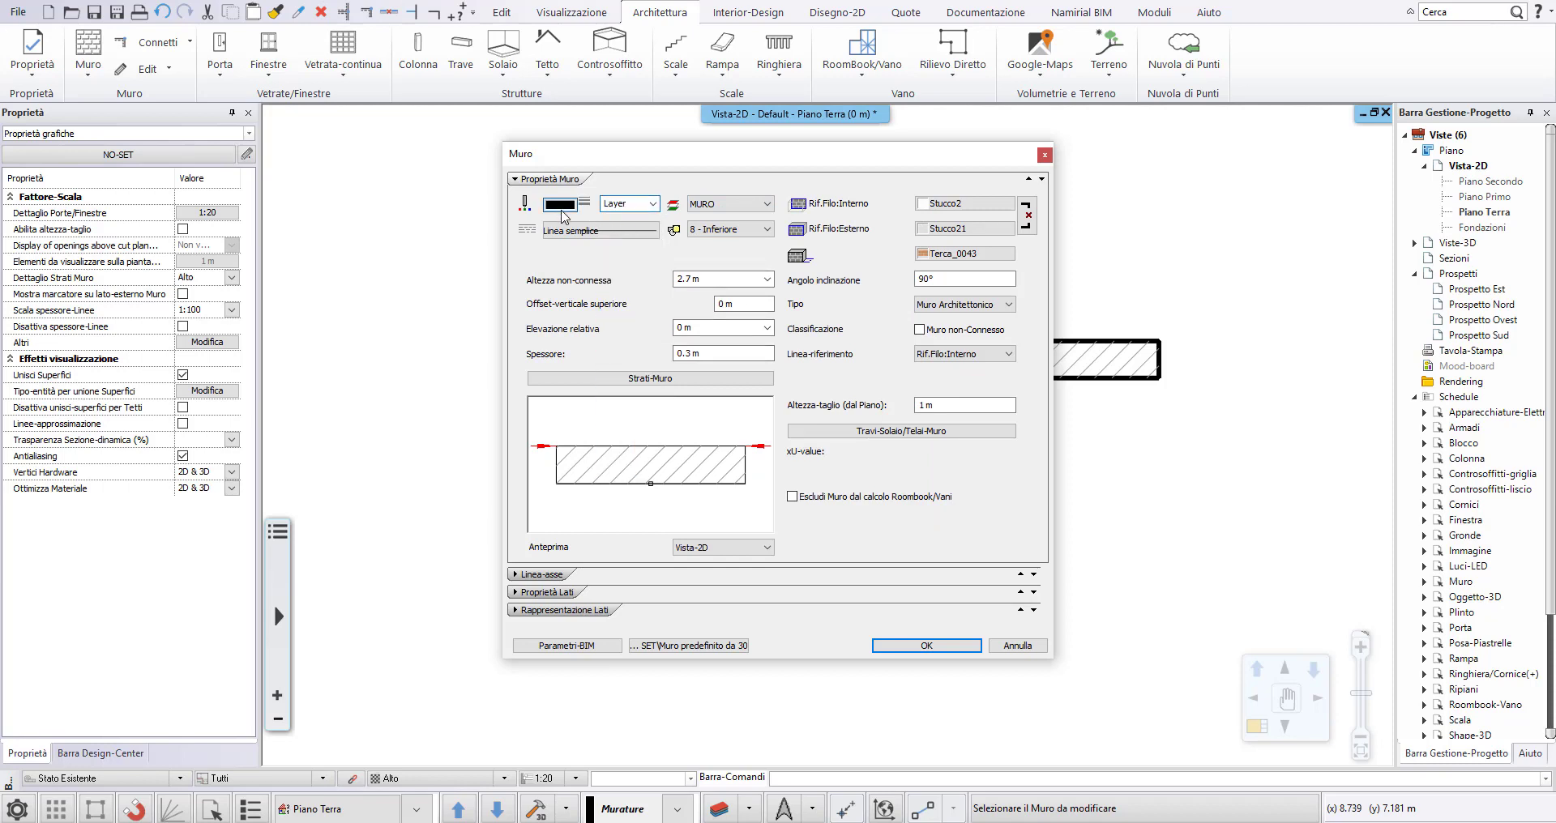
click(675, 496)
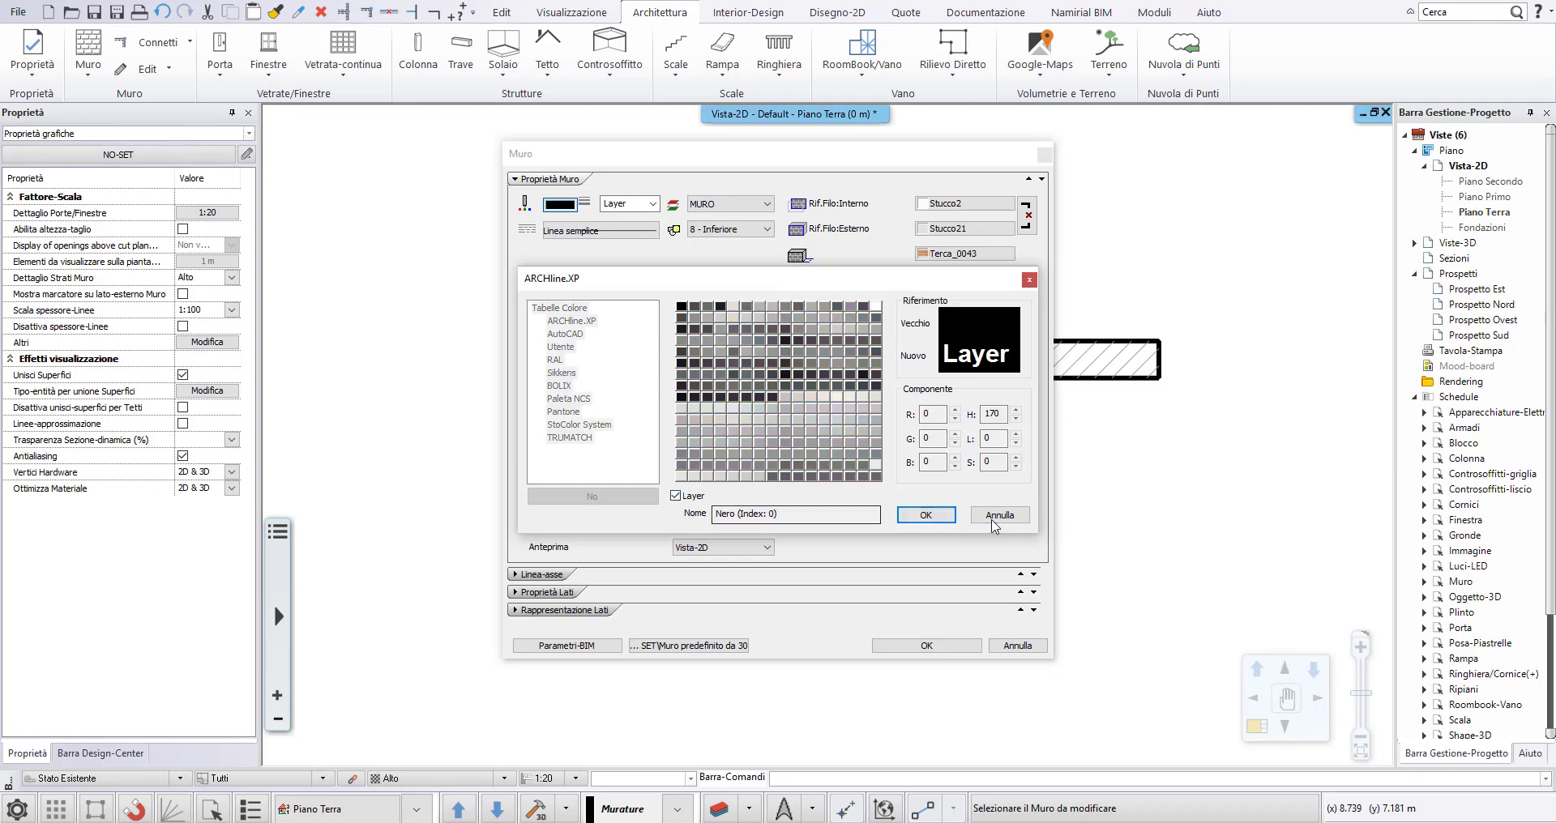
click(930, 516)
click(930, 646)
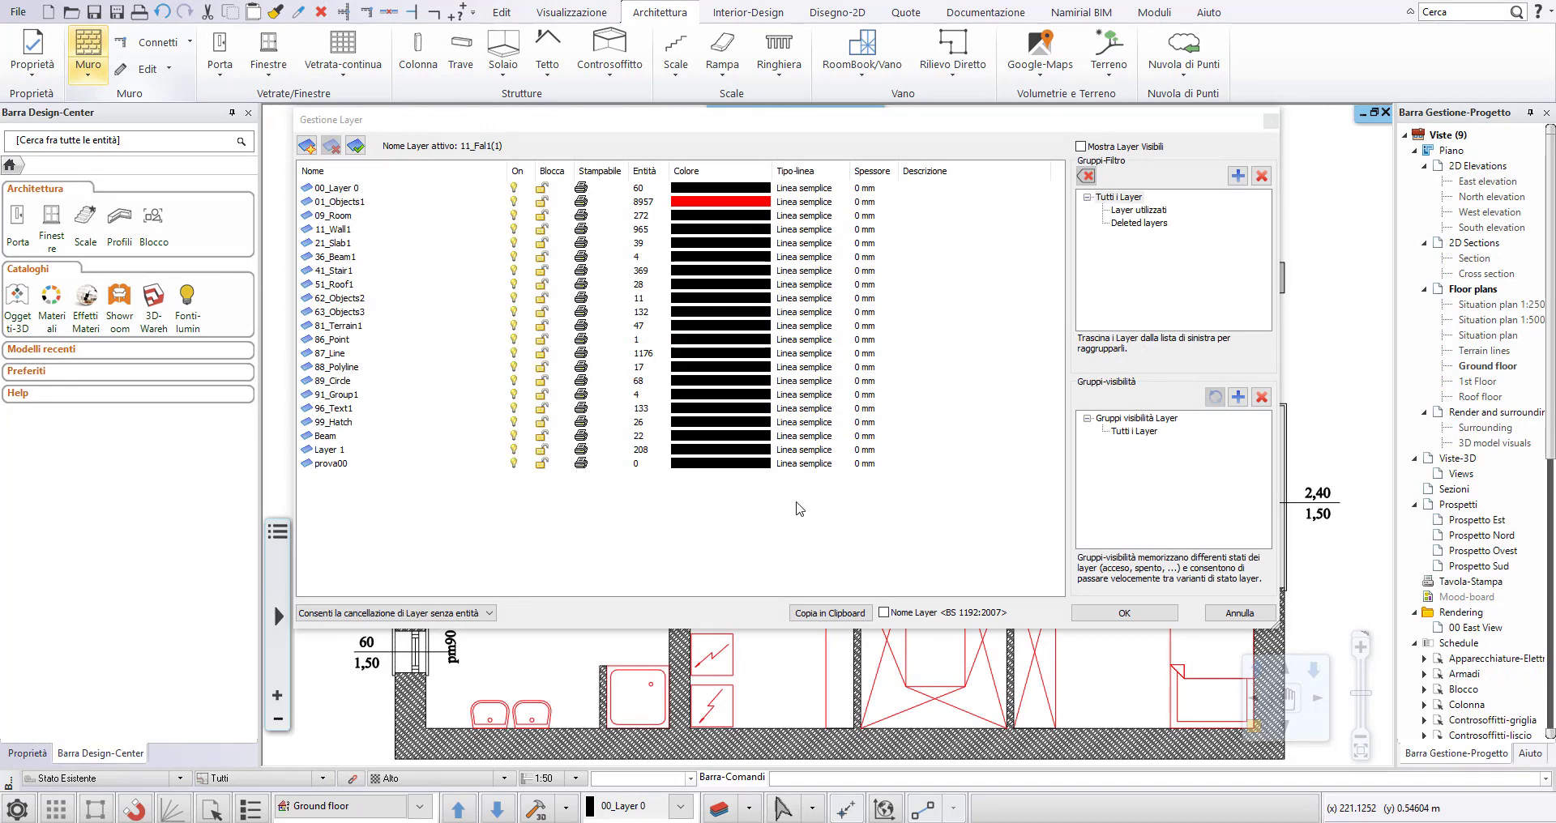
Step: Enter 'descrizione' in the prova00 layer's Descrizione cell
click(928, 462)
text(descrizione)
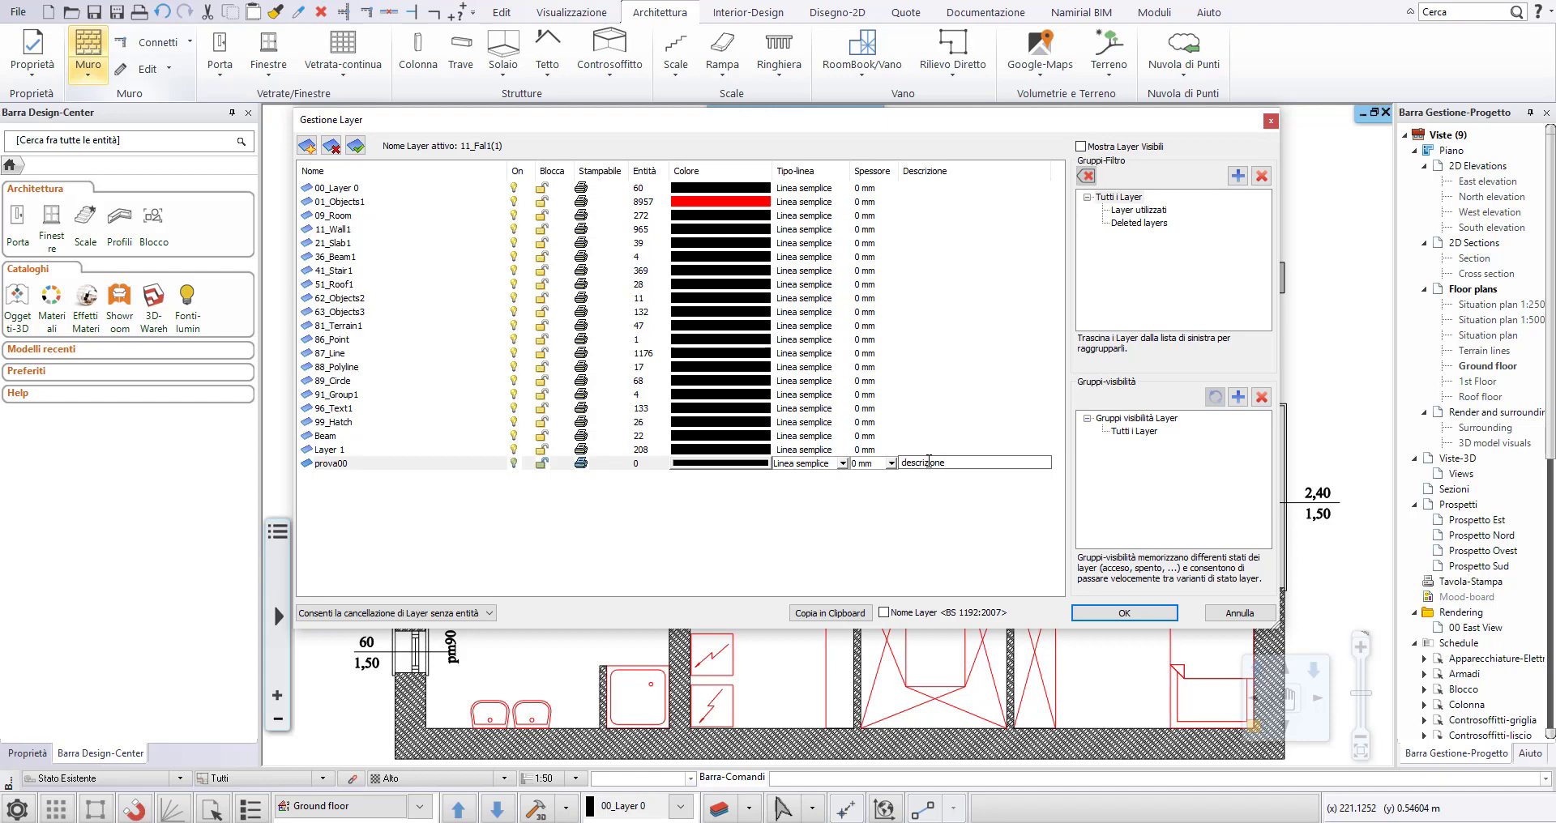
click(871, 522)
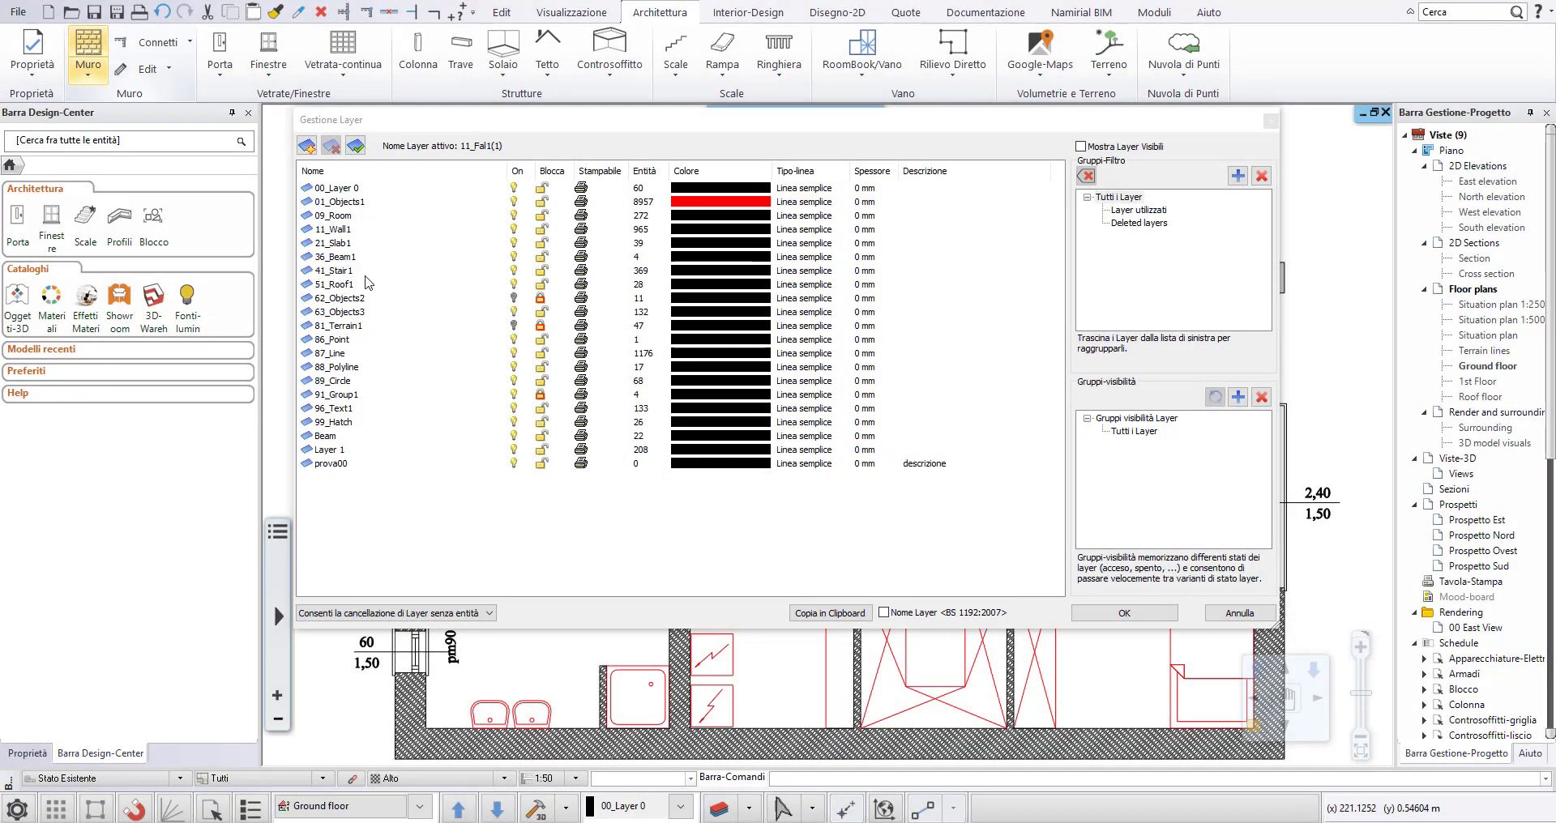
Step: Make 62_Objects2, then 81_Terrain1, then 91_Group1 the current layer
click(354, 302)
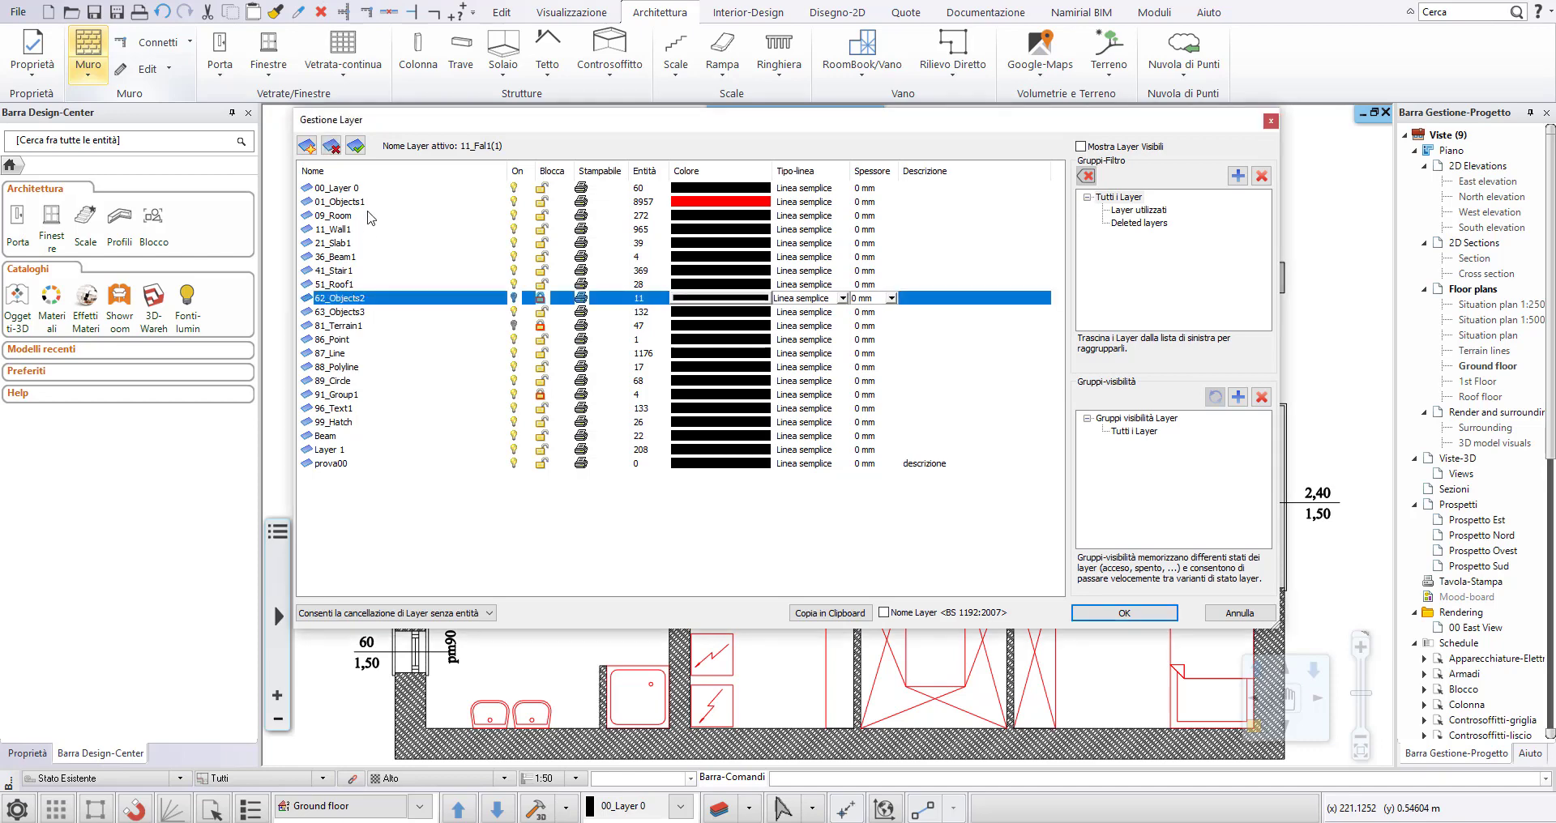
click(355, 146)
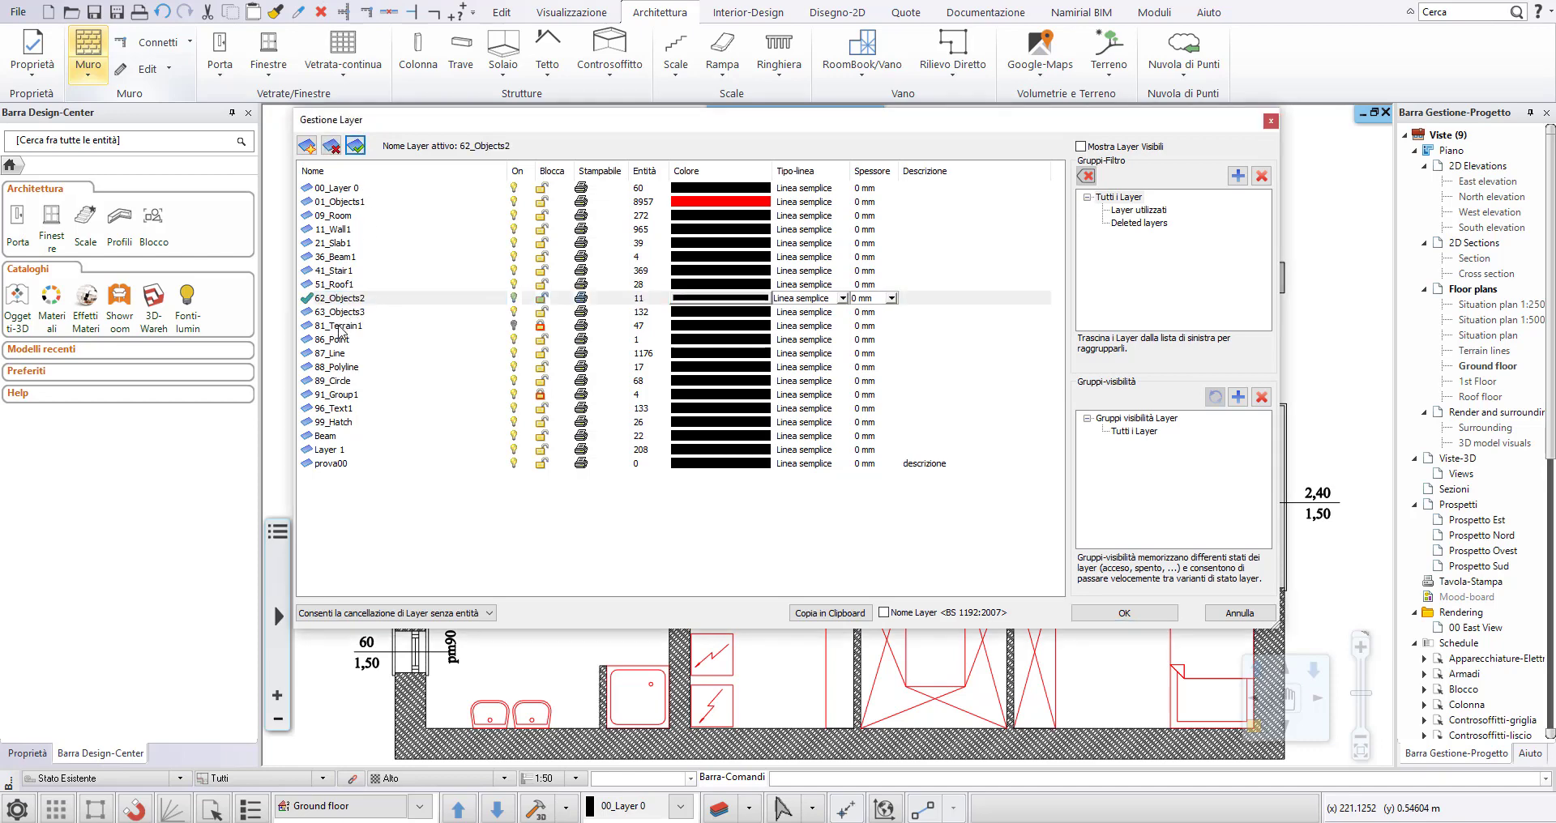
click(344, 326)
click(355, 146)
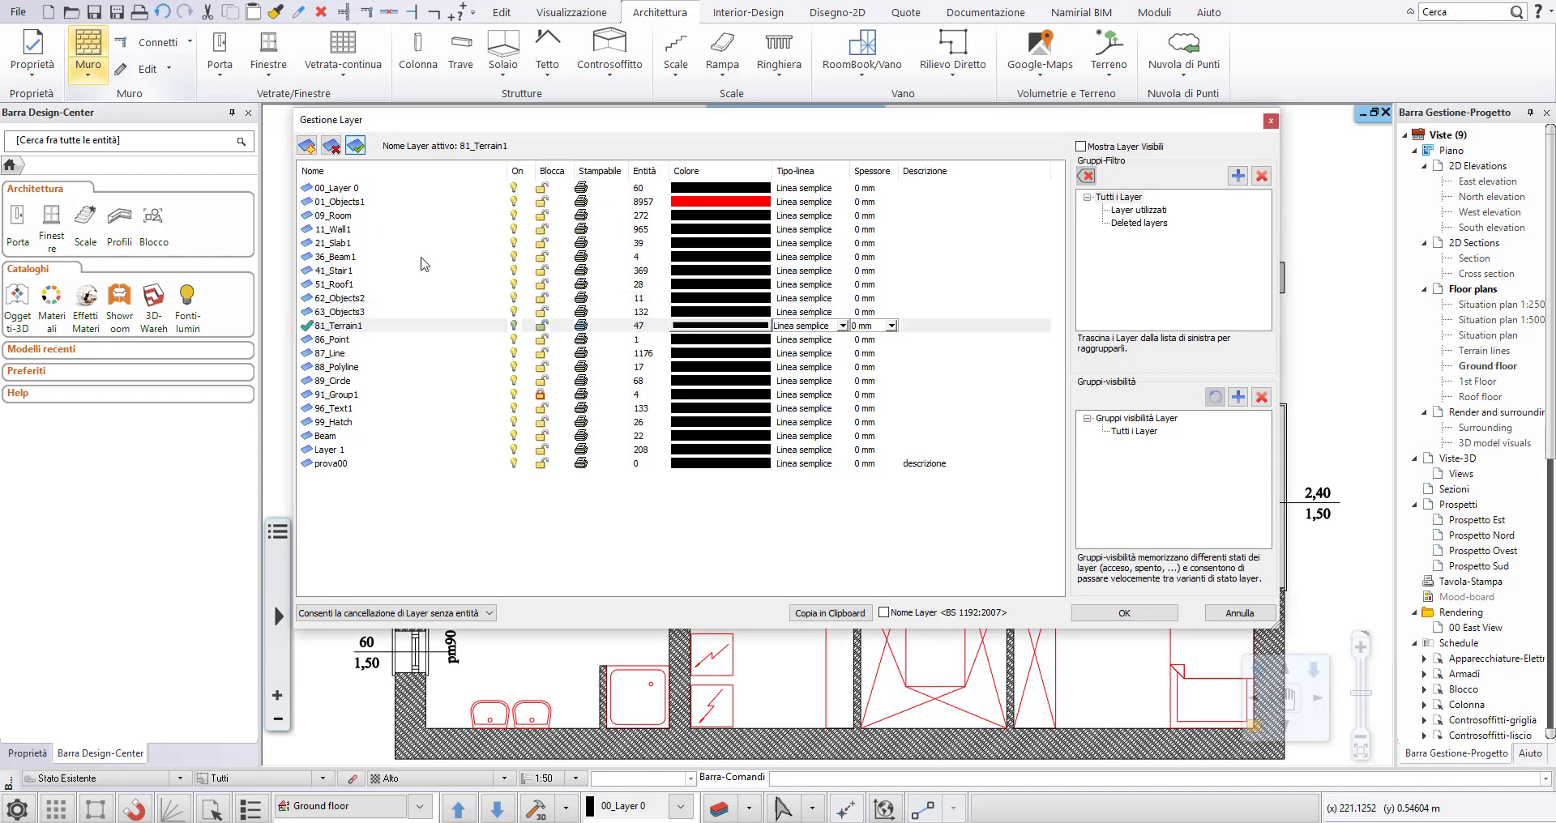
click(507, 395)
click(355, 145)
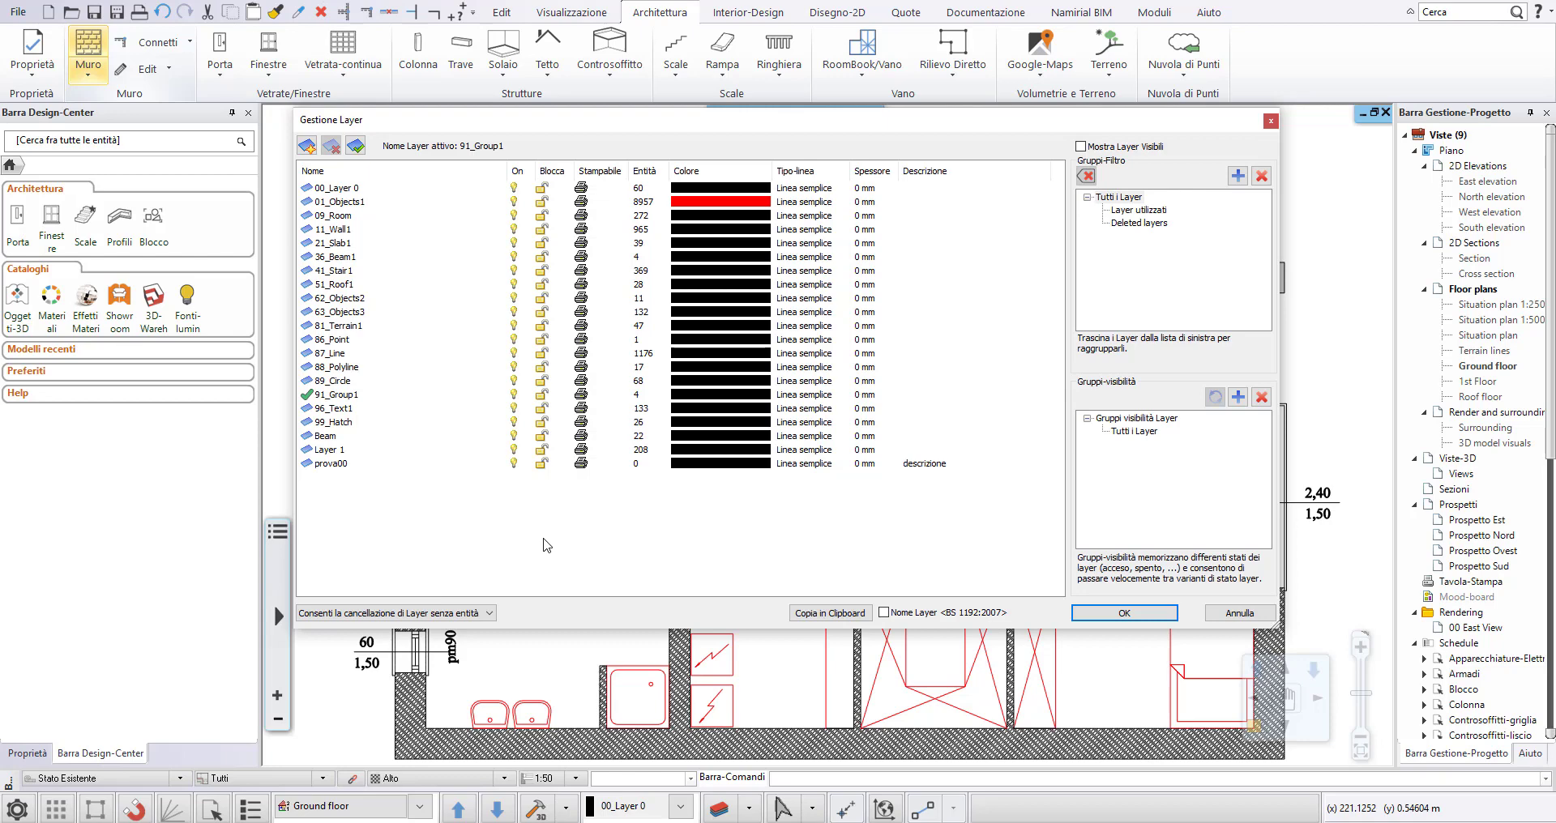
Step: Select the 91_Group1 layer row and start renaming it
click(580, 397)
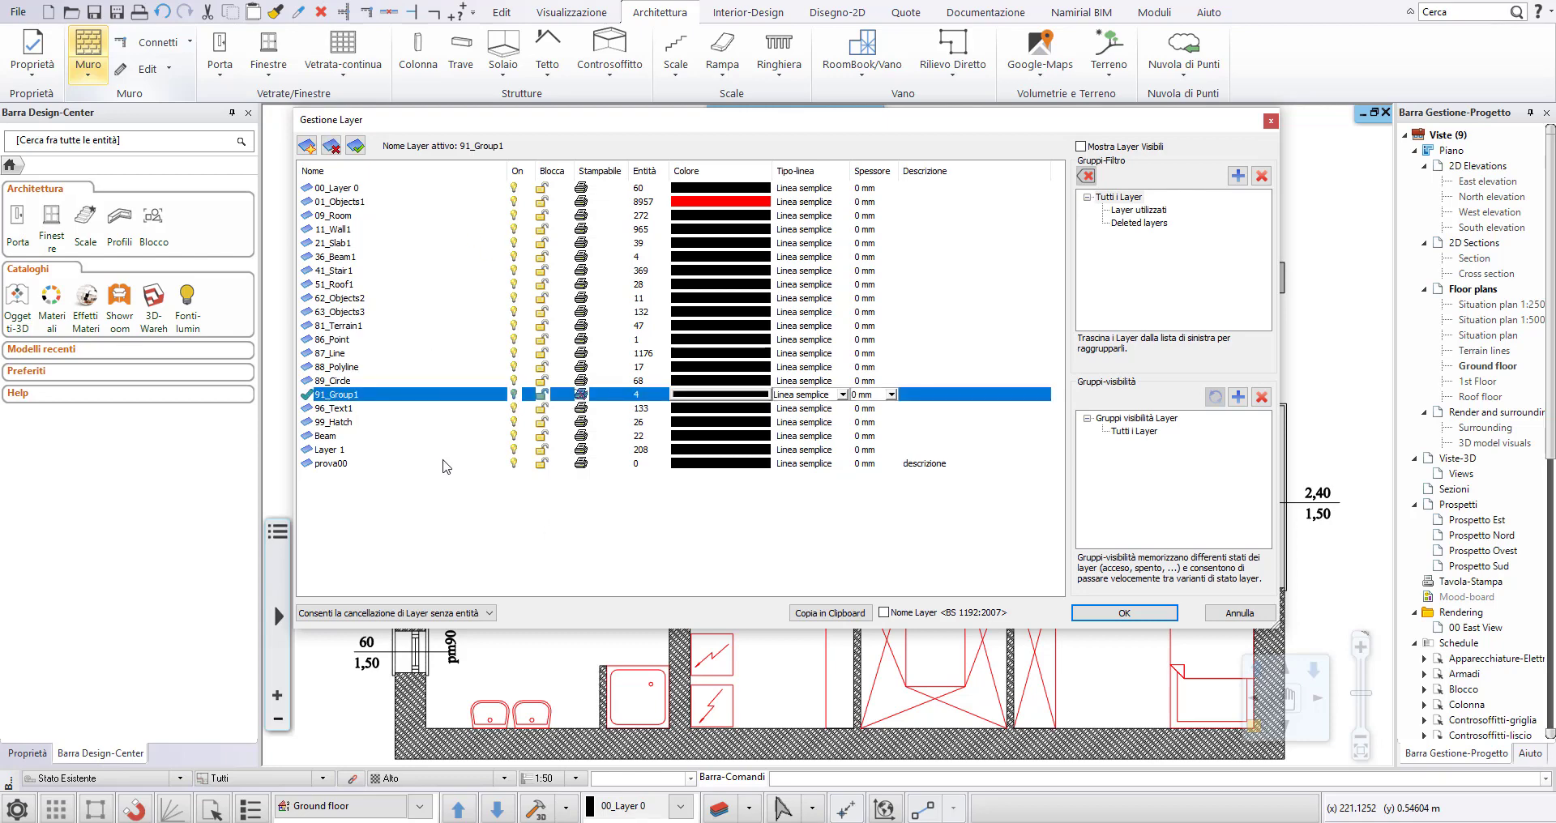
click(429, 486)
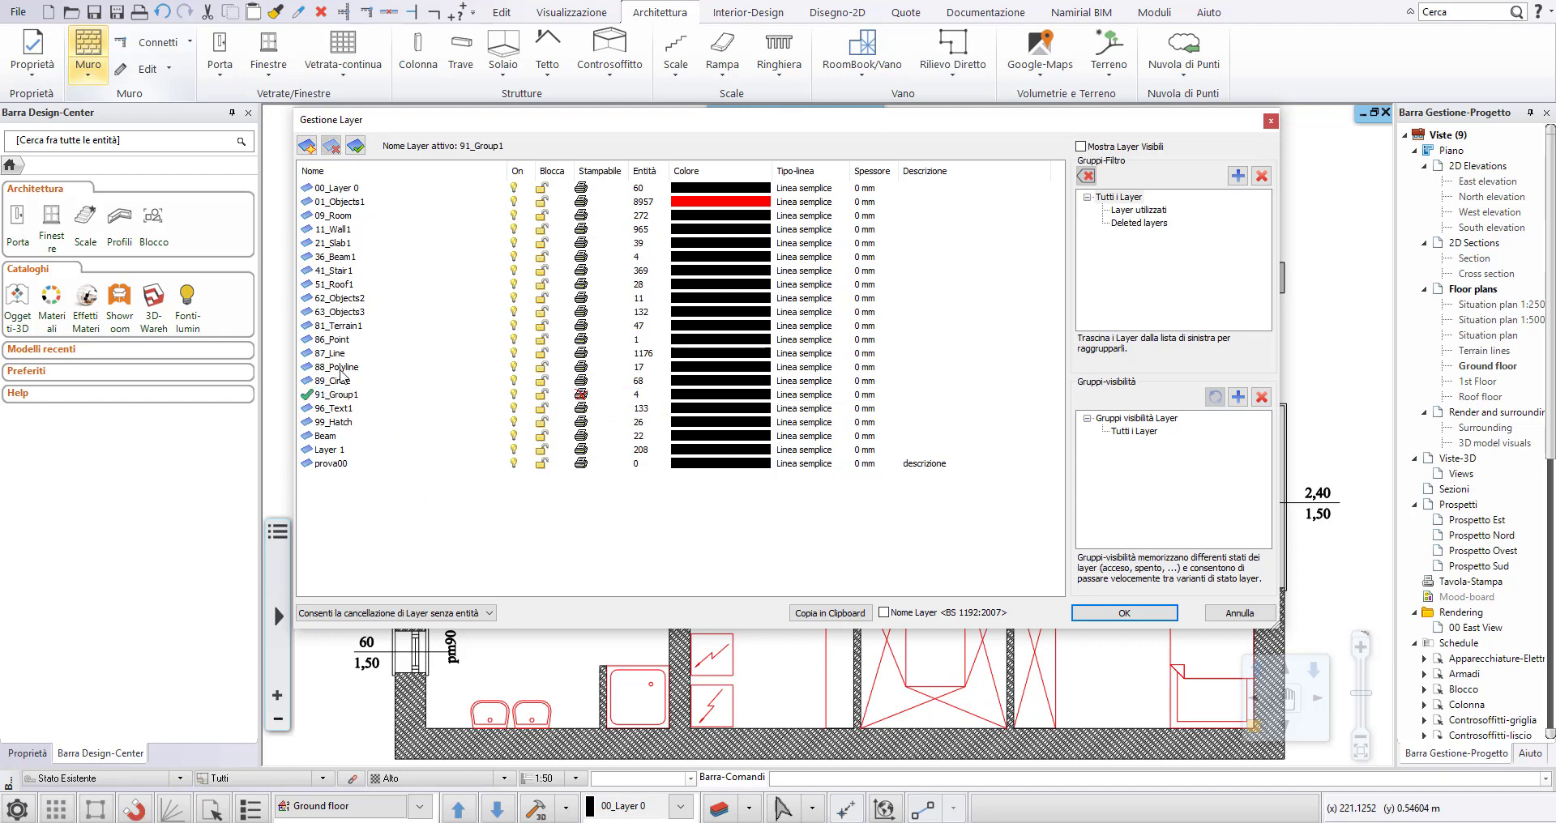
double_click(489, 394)
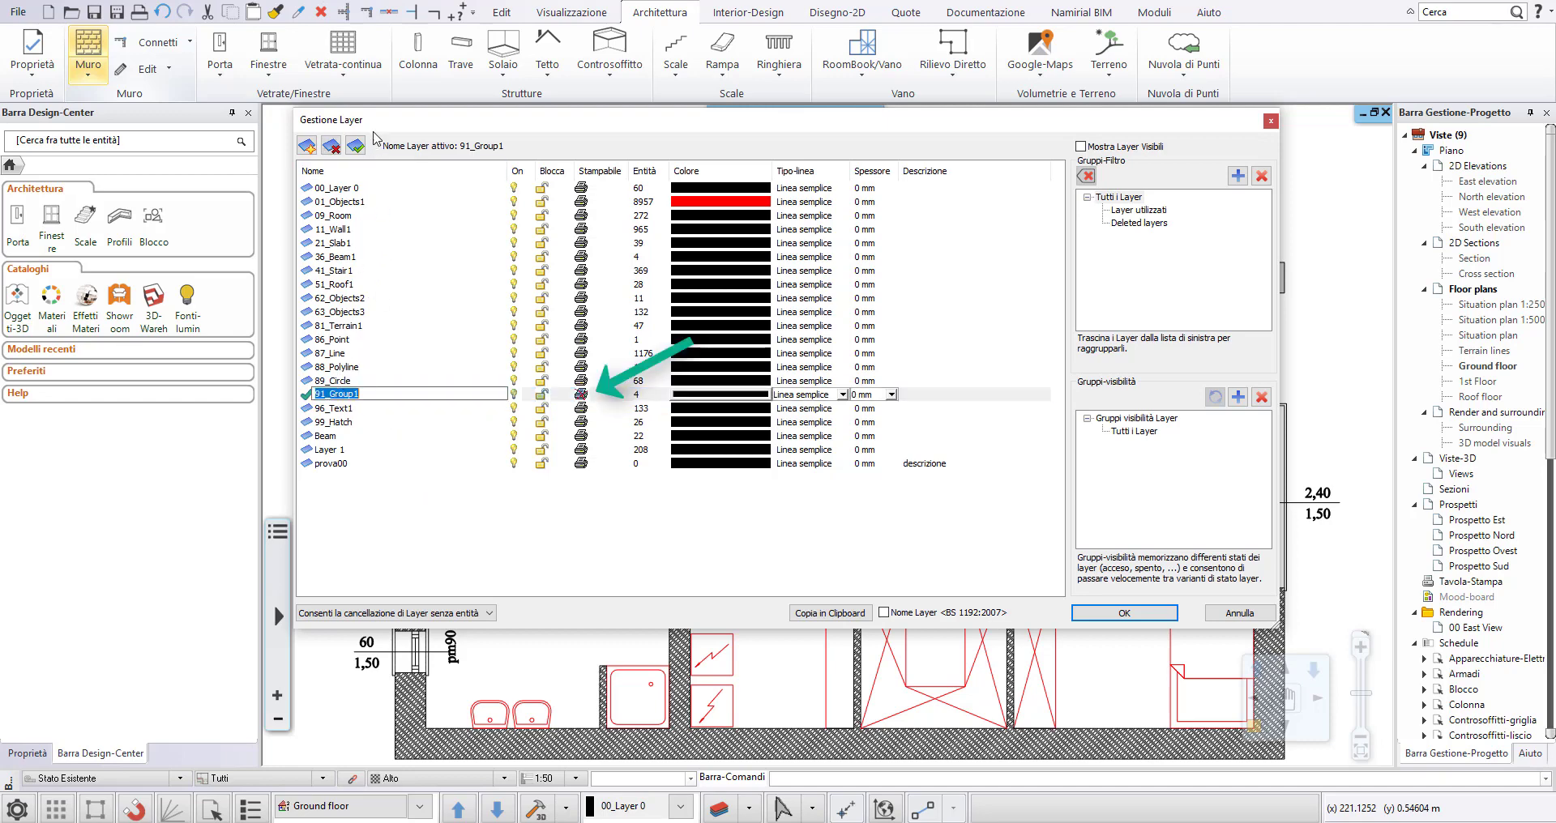
Step: Keep the 91_Group1 name, apply the BS 1192 layer naming option, and close Gestione Layer
key(Return)
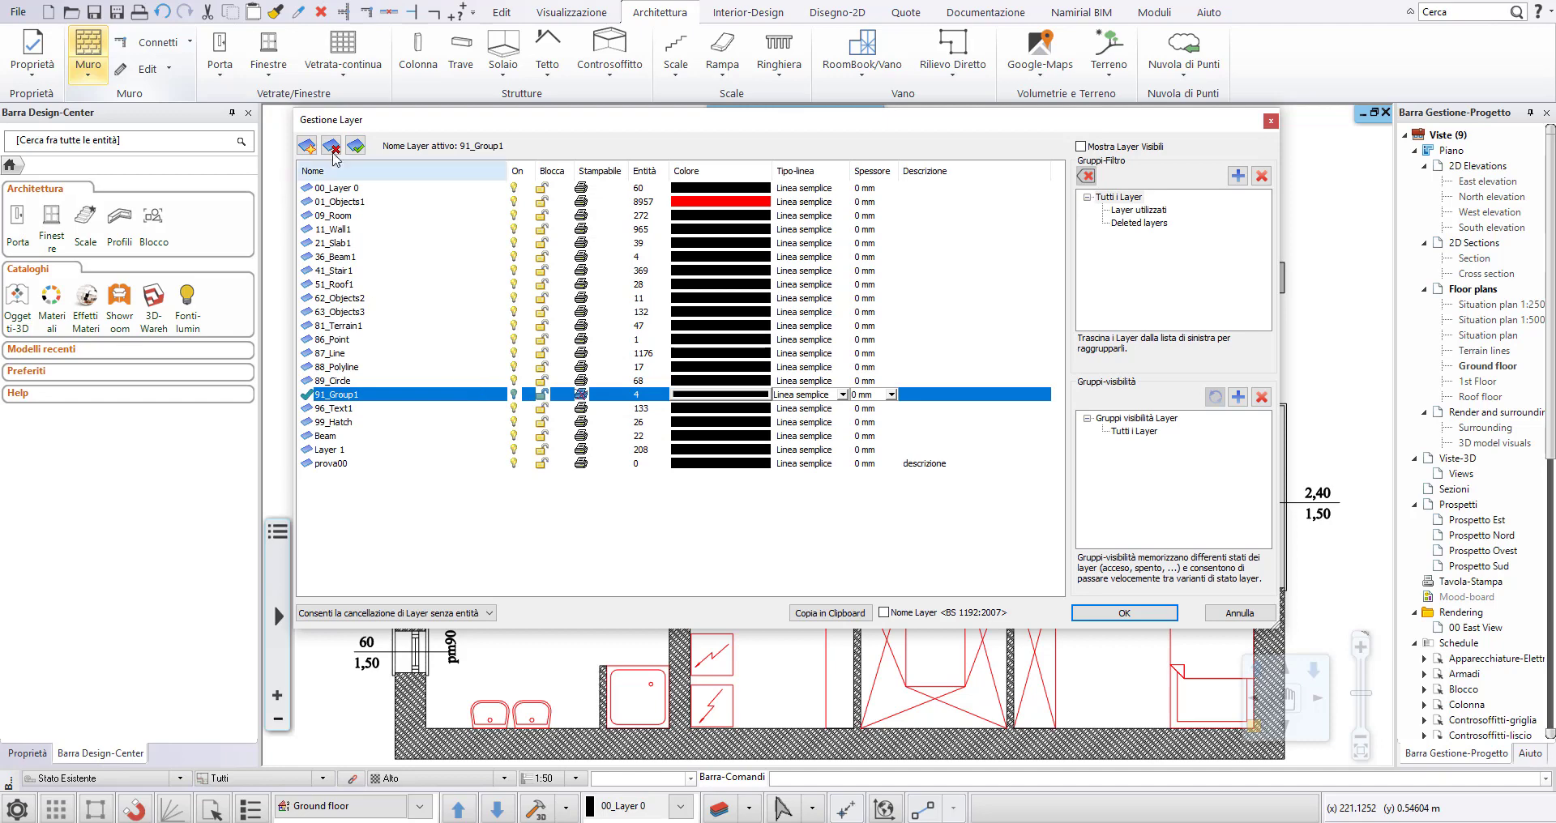
click(360, 147)
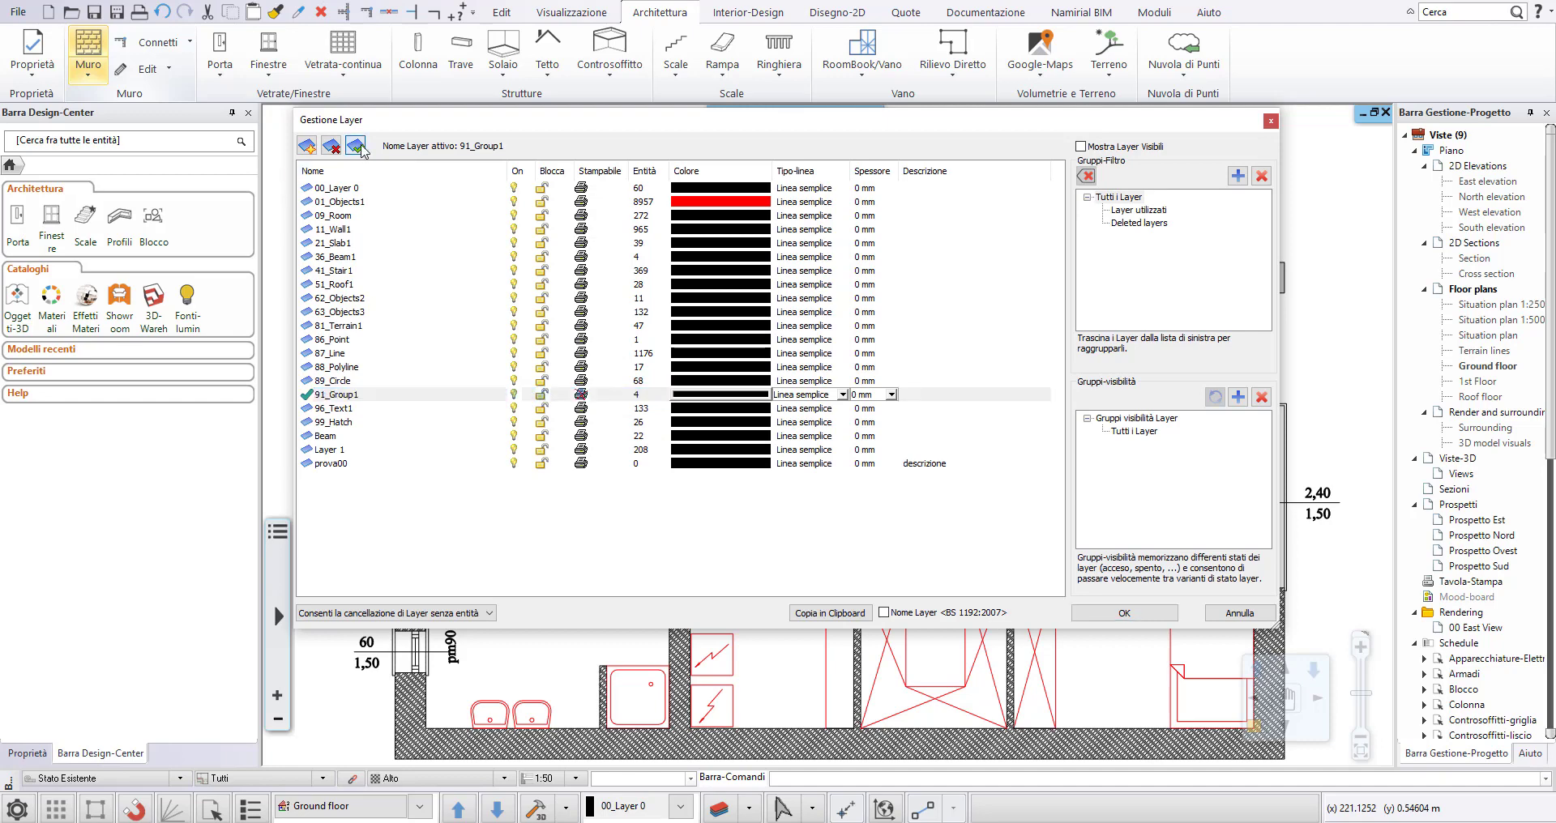
click(489, 520)
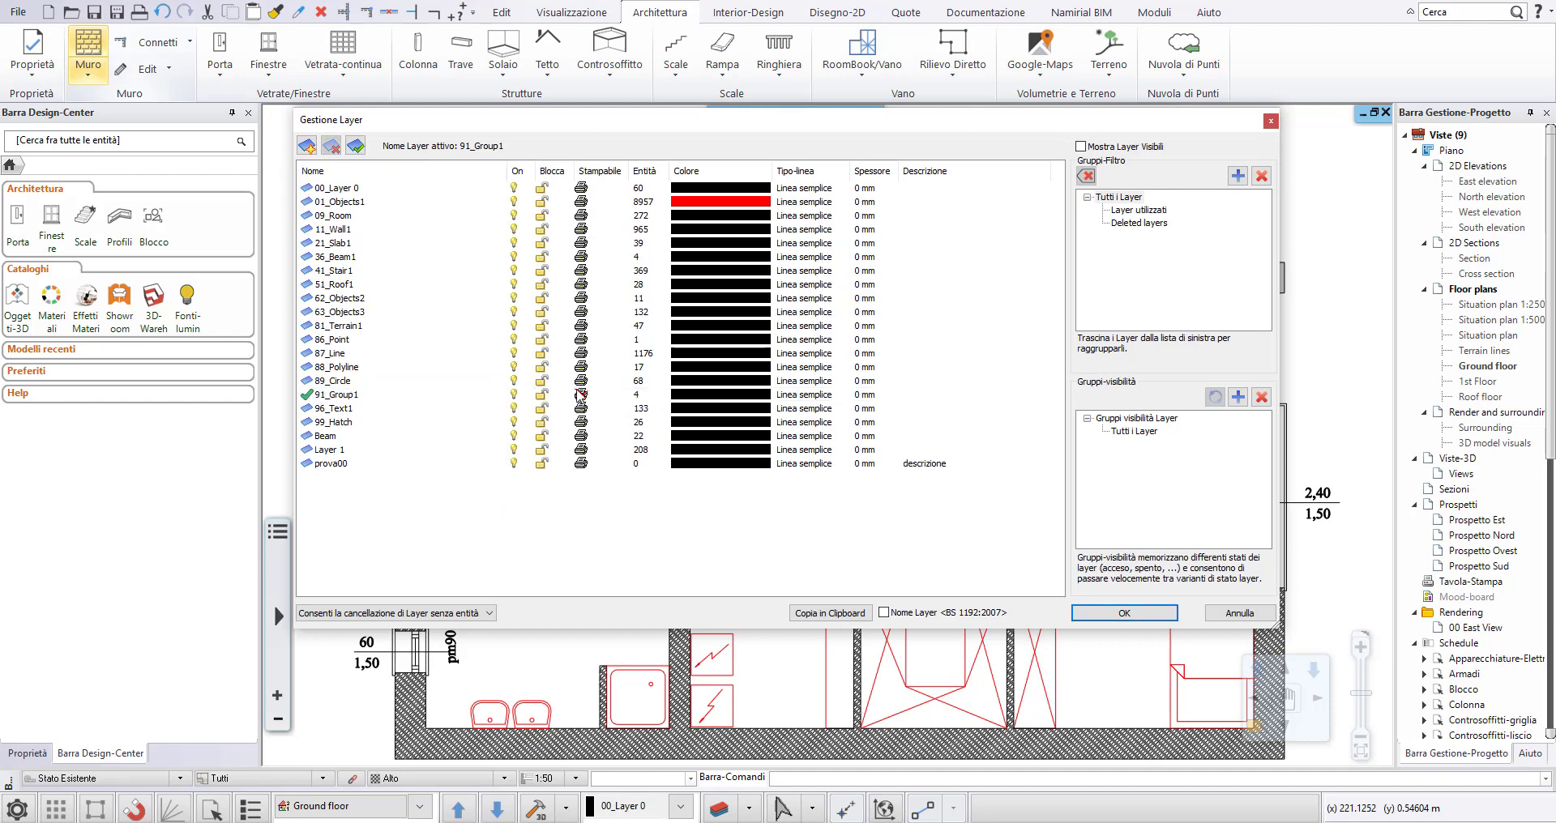
click(580, 396)
click(635, 519)
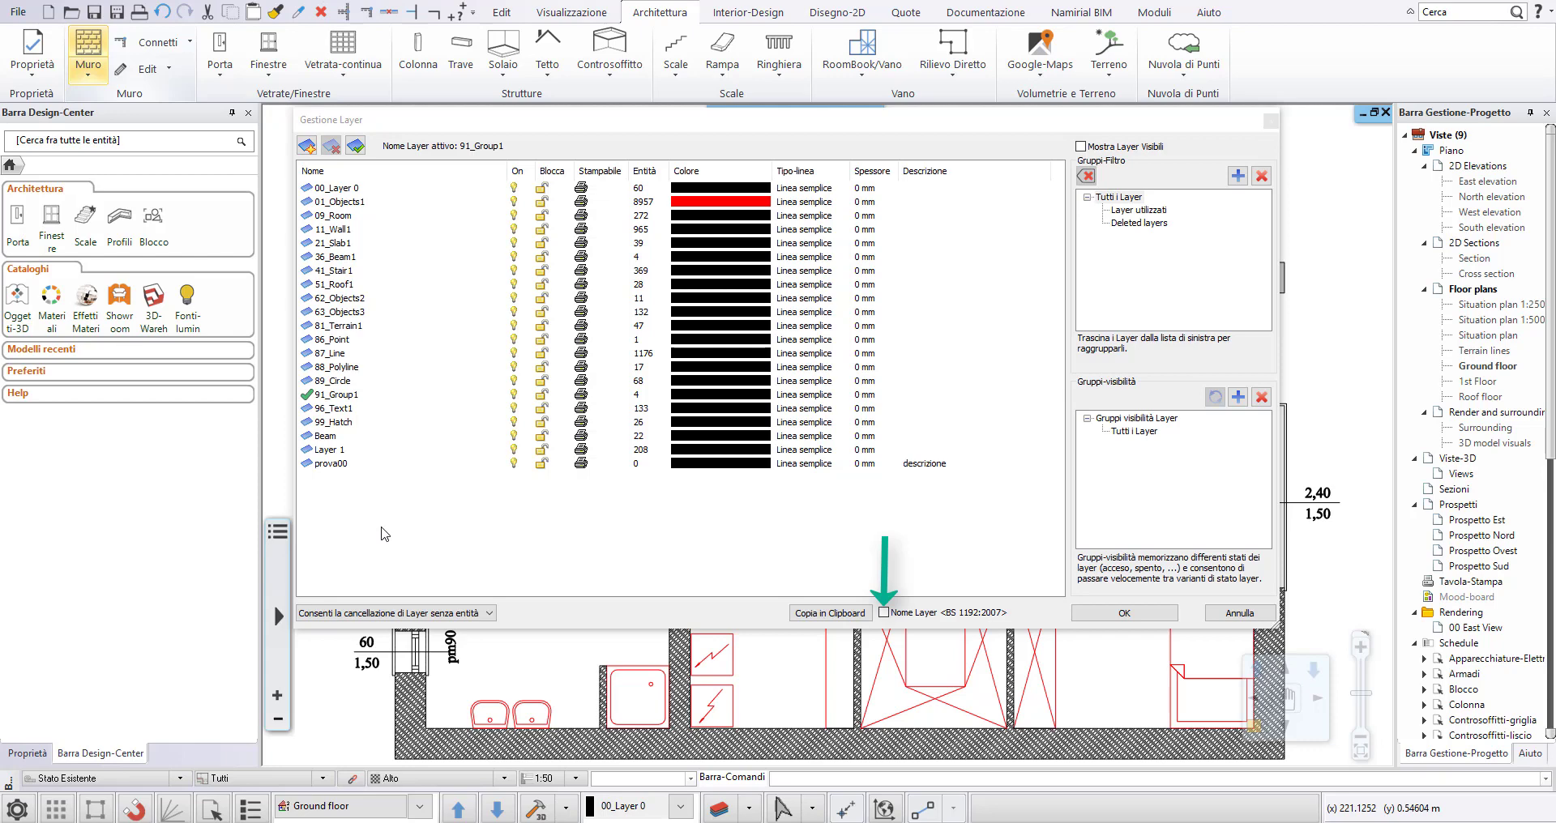
click(308, 147)
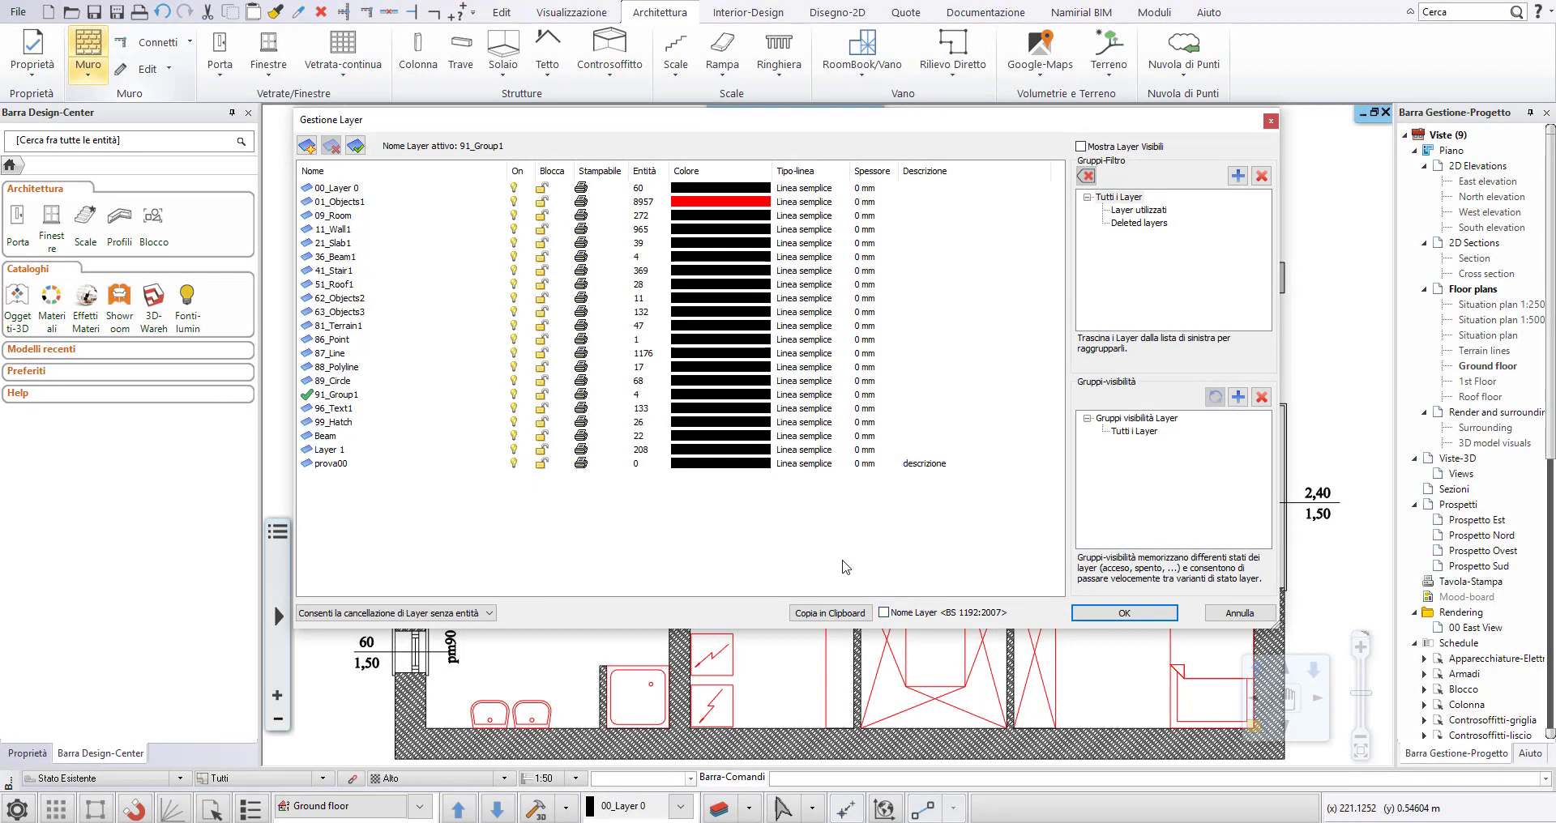
click(830, 613)
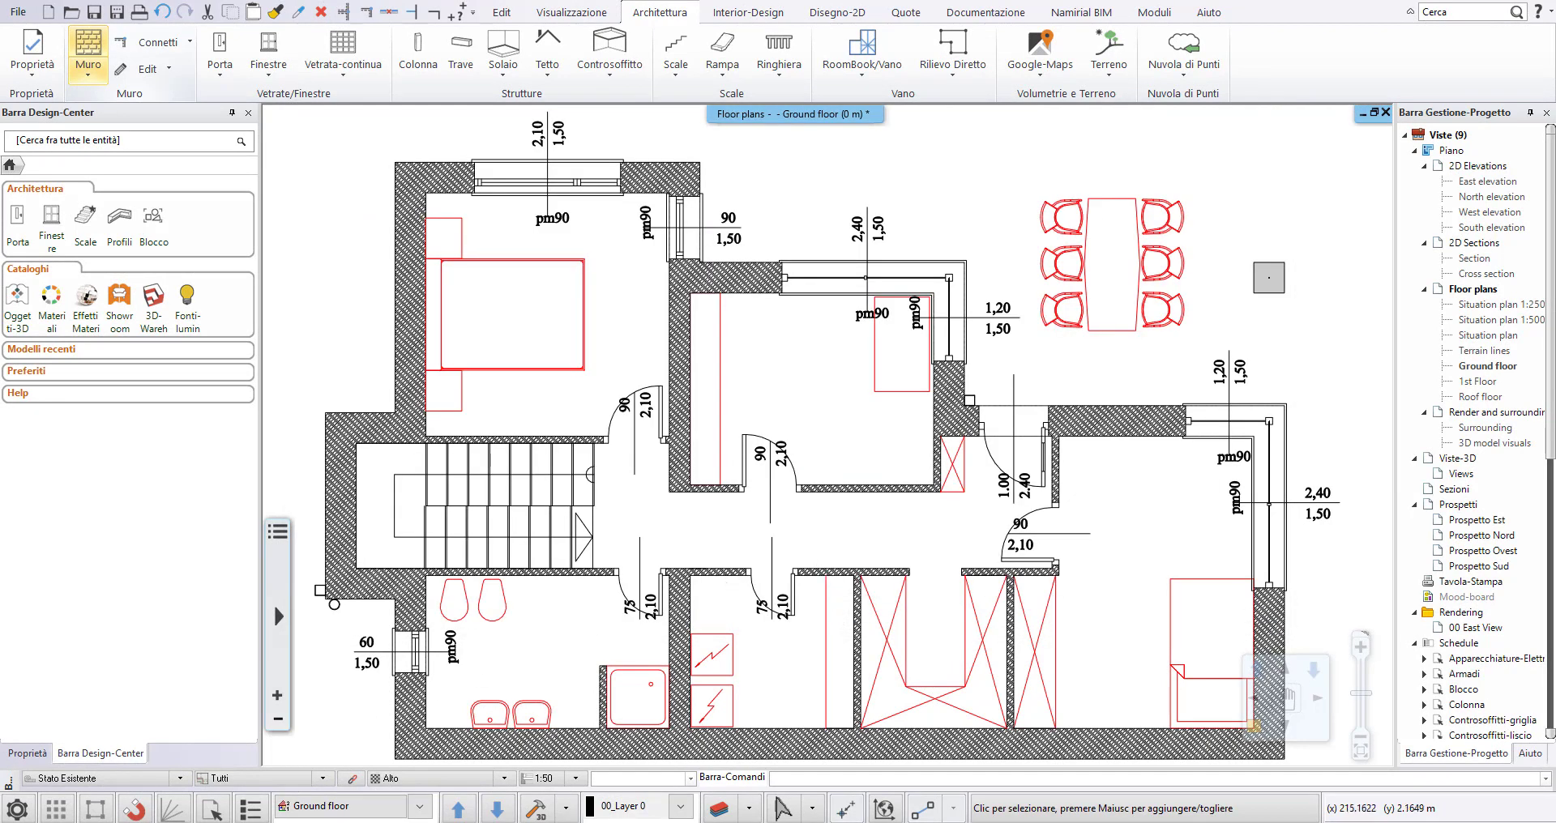
Step: Launch Blocco note via Windows search 'bloc' and paste the copied layer table with Ctrl+V
key(super)
text(bloc)
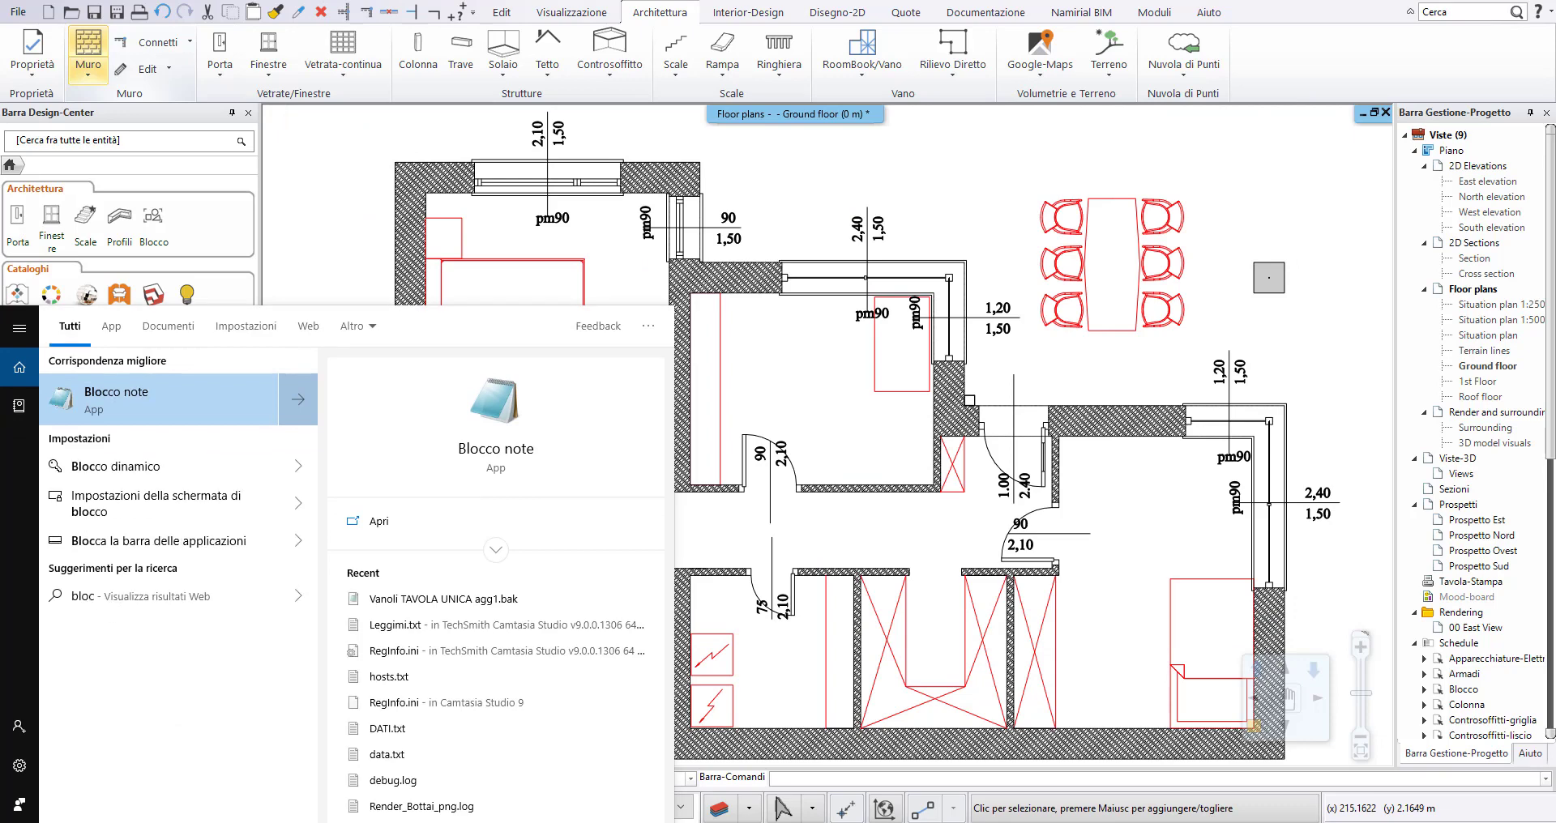
key(Return)
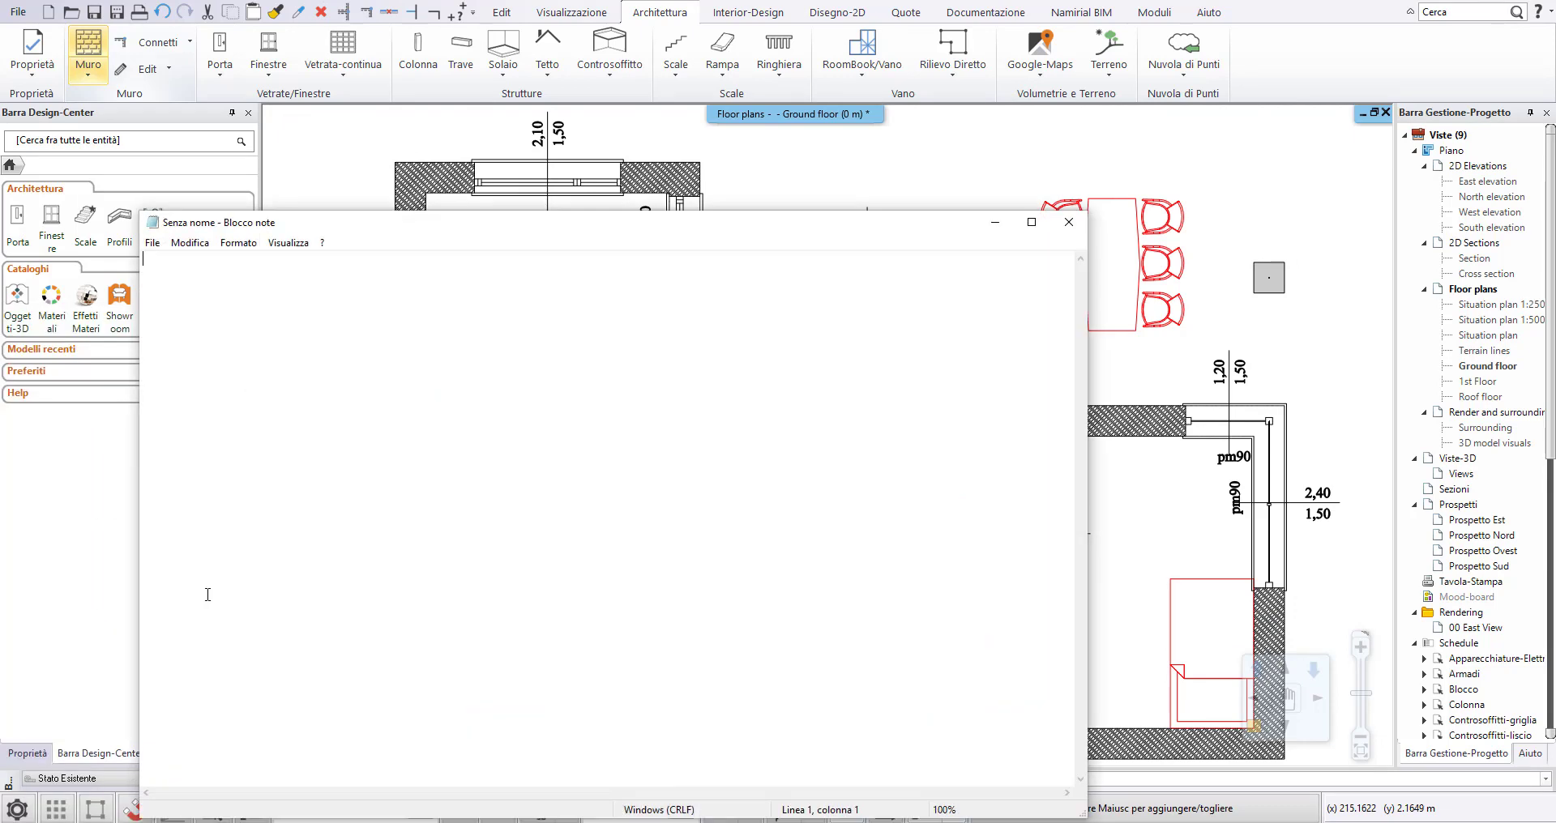
key(ctrl+v)
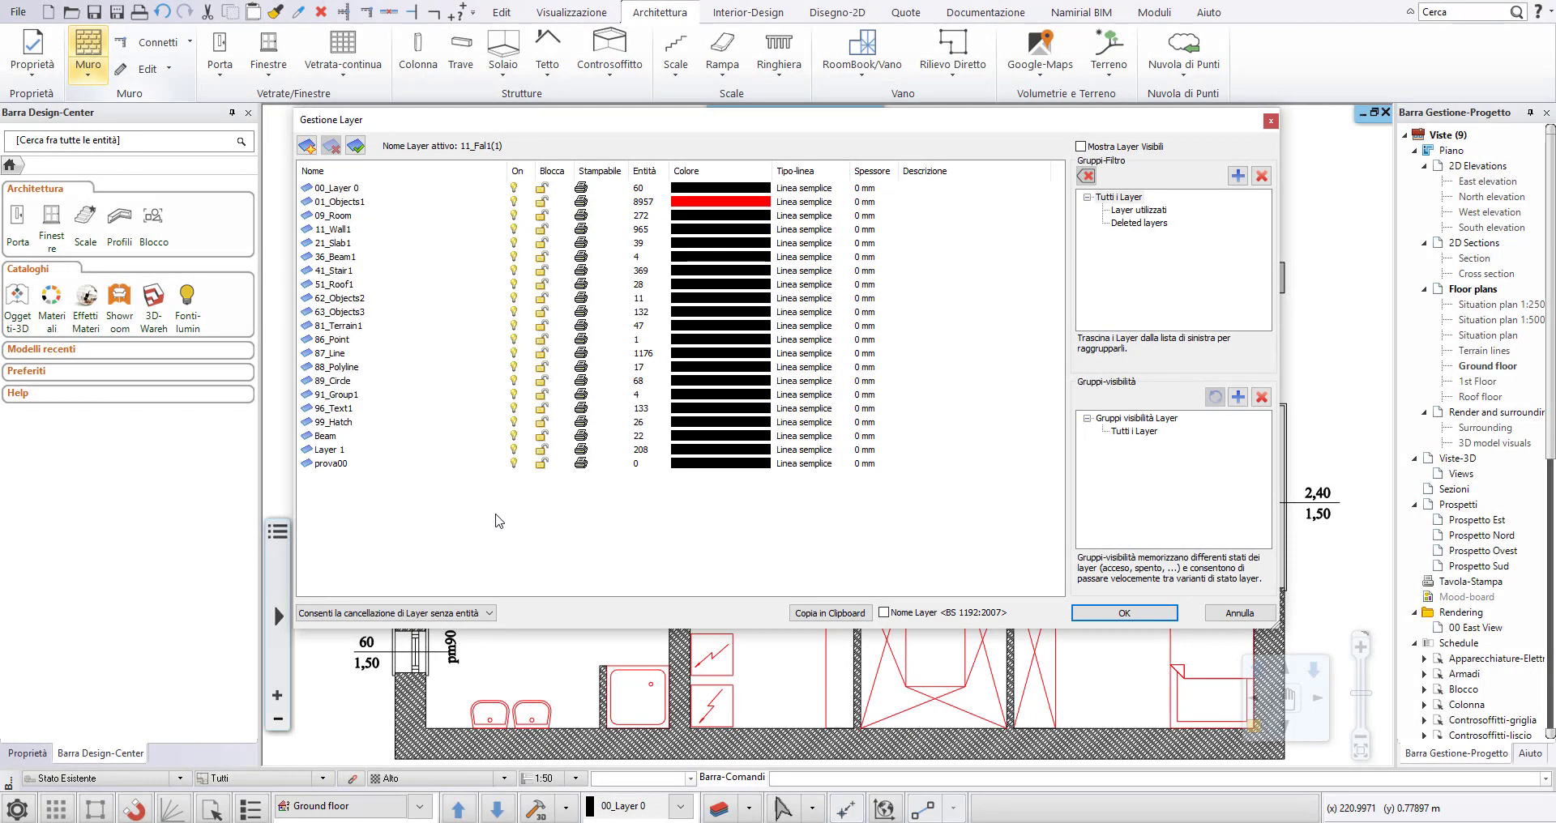
Step: Lock the Beam layer and switch off 87_Line, 63_Objects3 and 41_Stair1
click(542, 438)
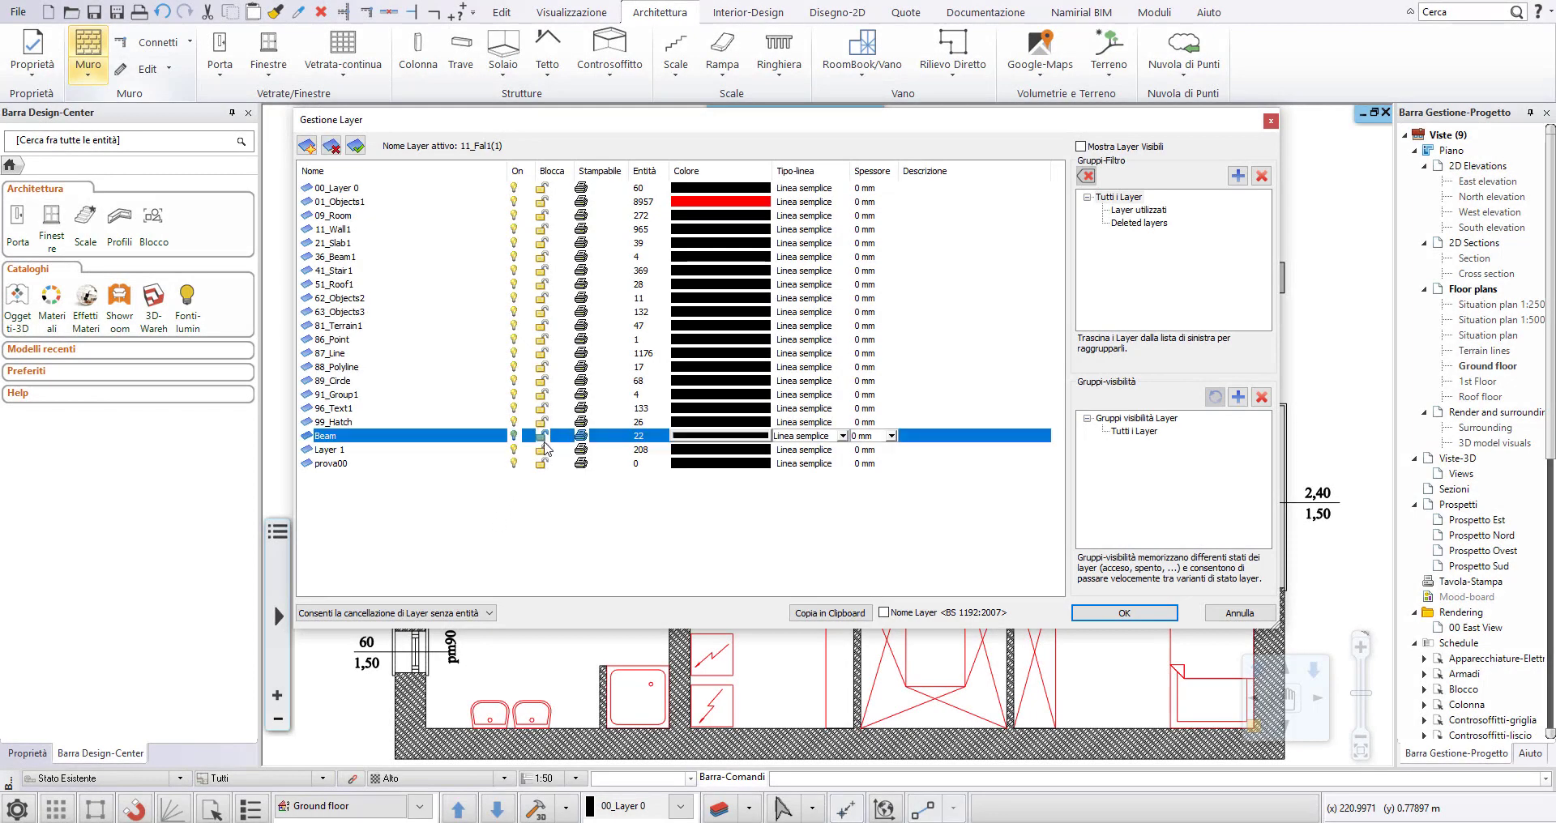
click(541, 438)
click(516, 355)
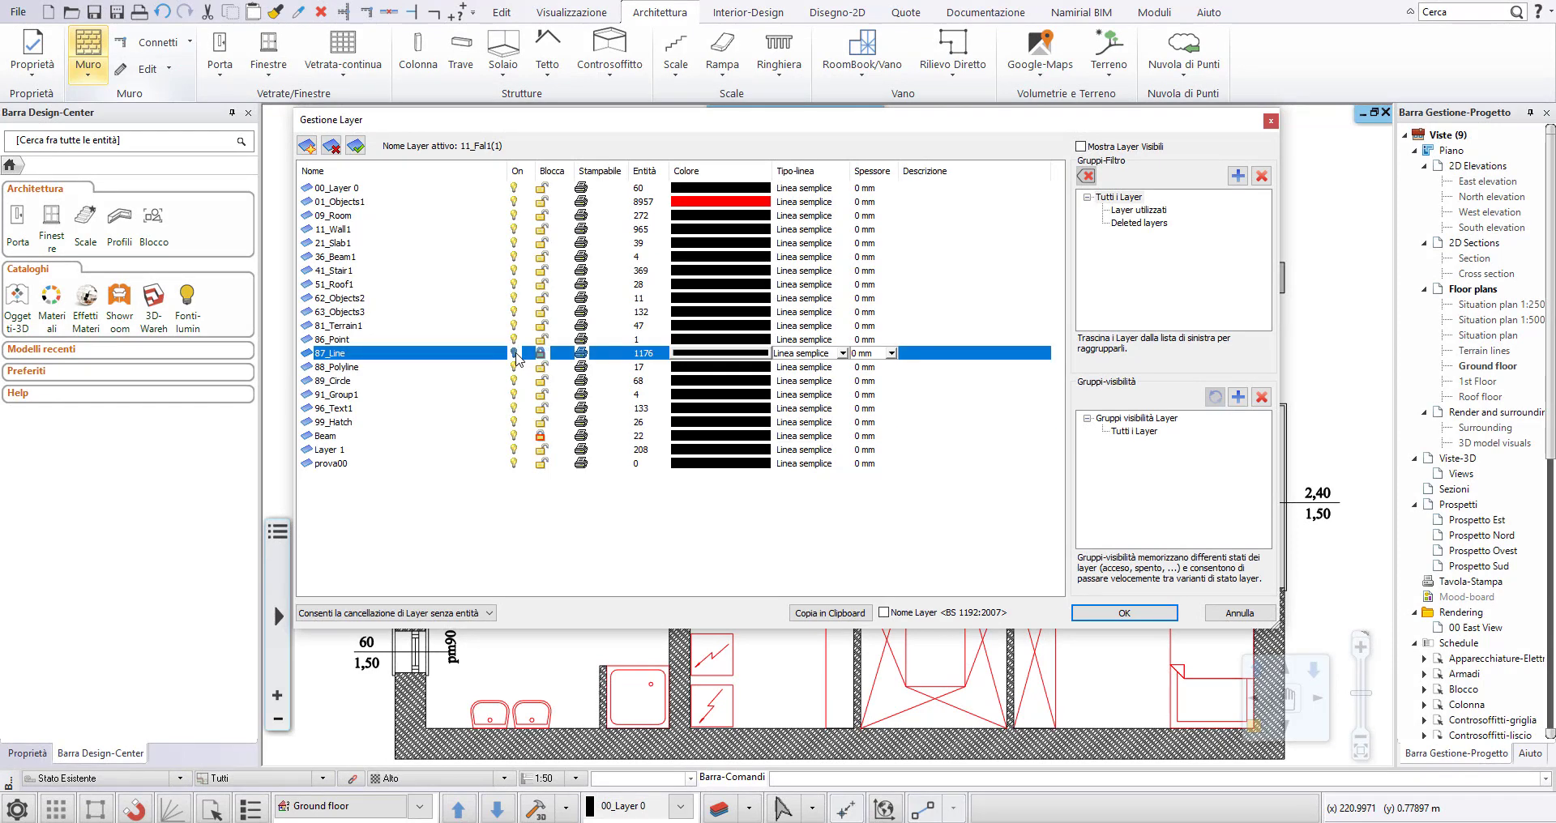
click(515, 312)
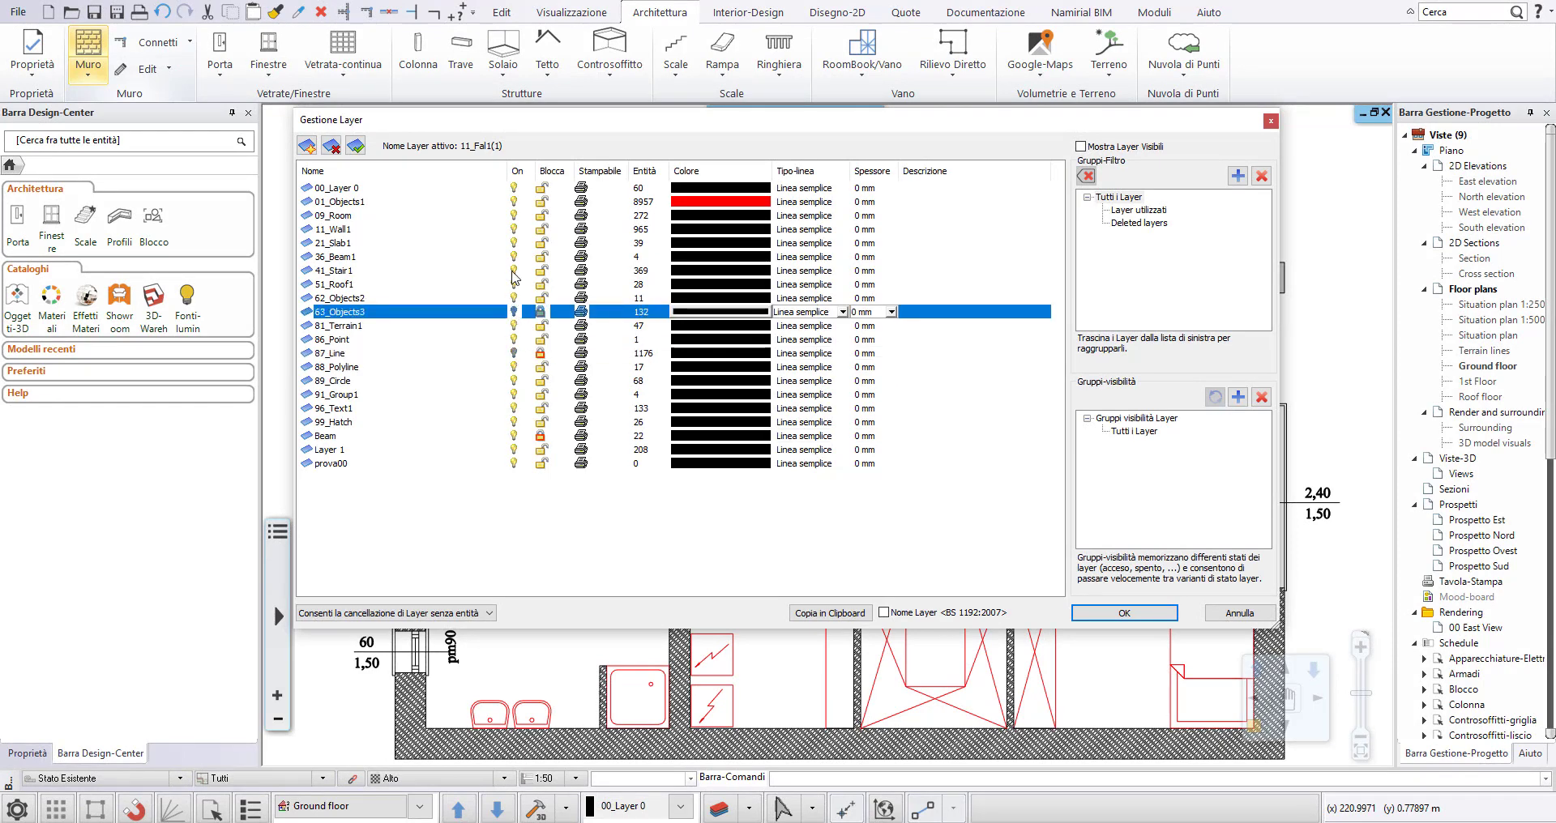
click(514, 271)
click(651, 558)
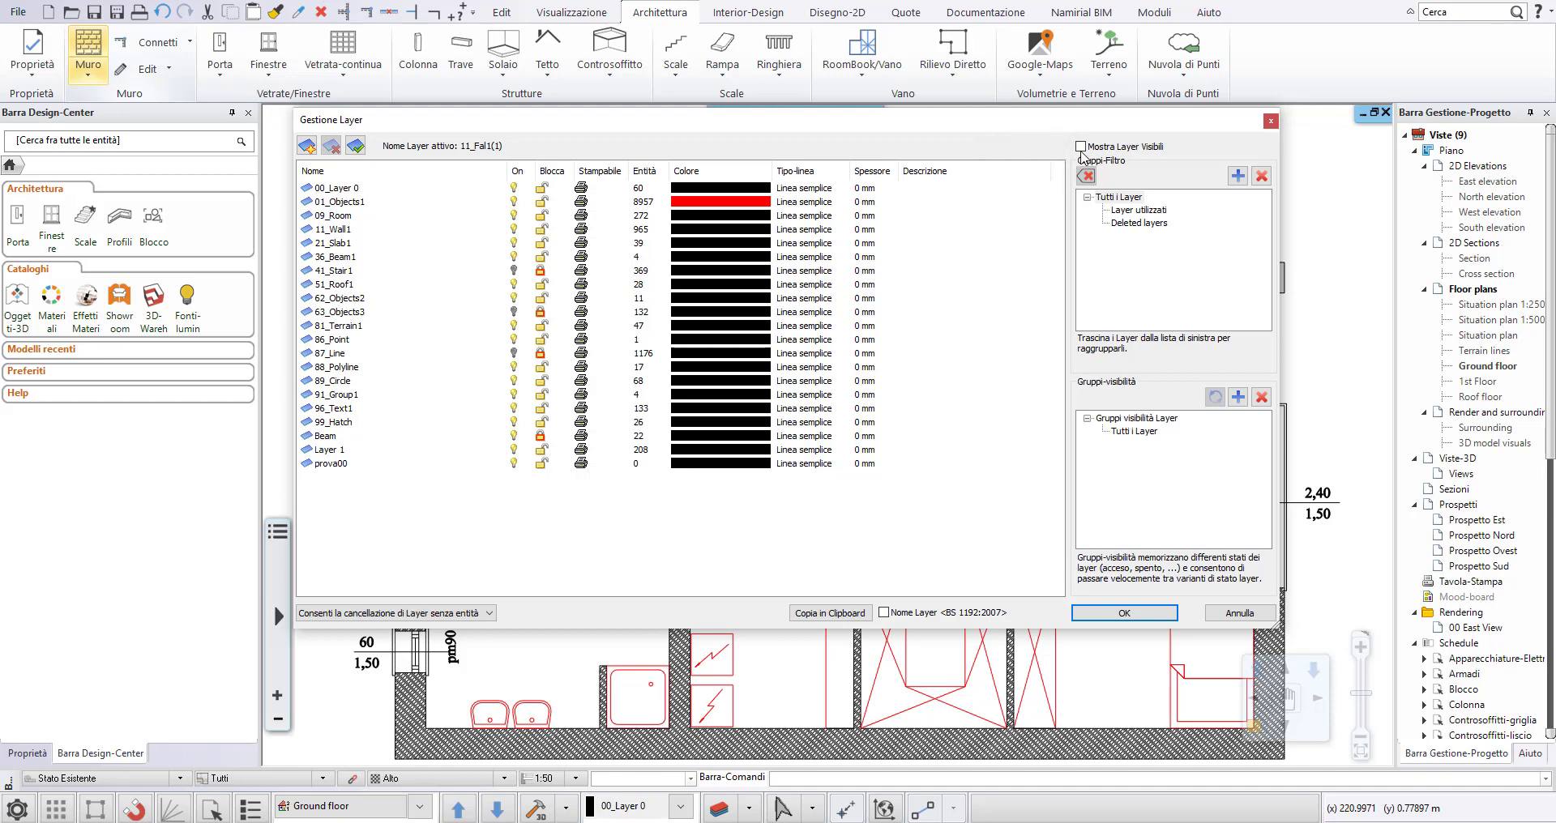
Step: Tick Mostra Layer Visibili to filter the list, and unlock the Beam layer's padlock
click(1081, 148)
click(546, 396)
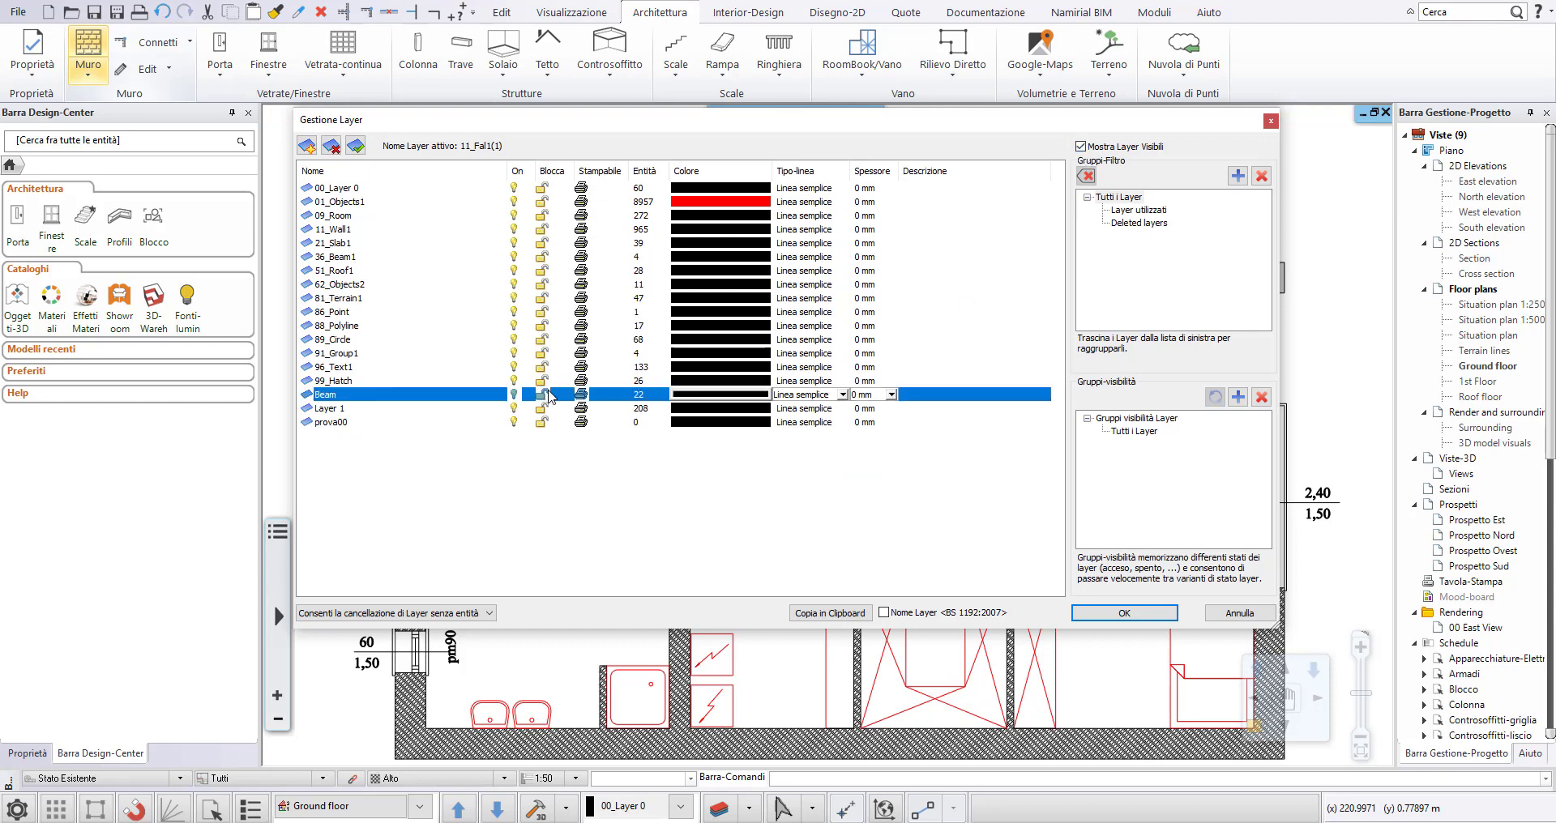